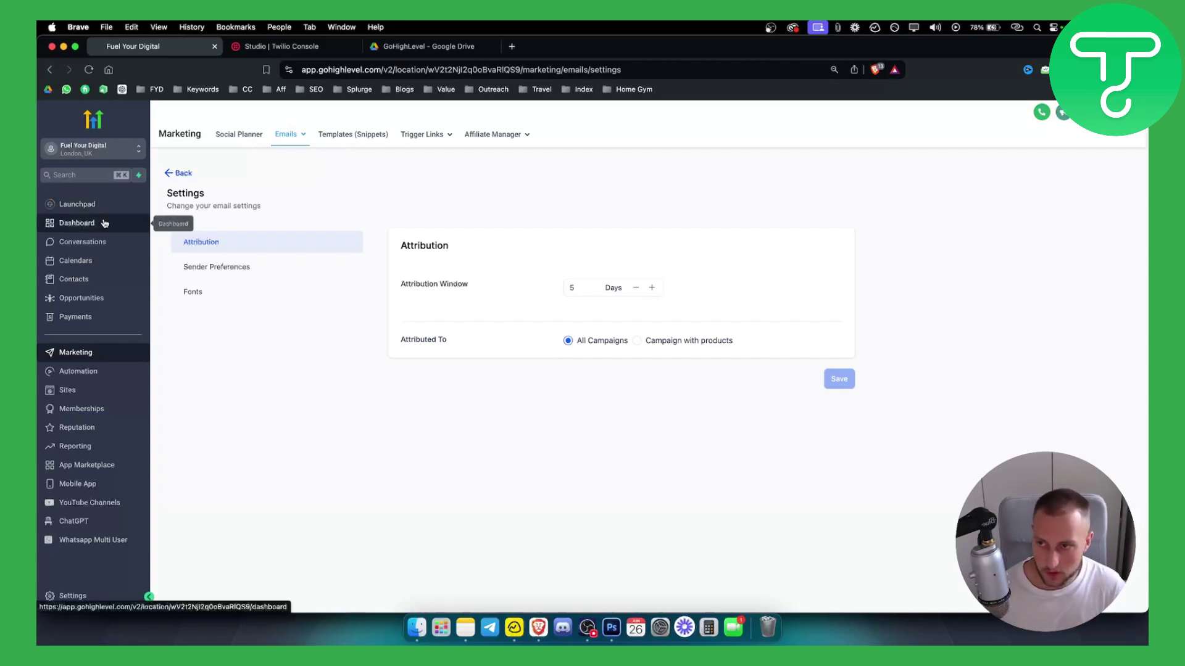
- Open the sub-account's Phone Numbers settings listing the UK mobile default and US local number
left_click(77, 599)
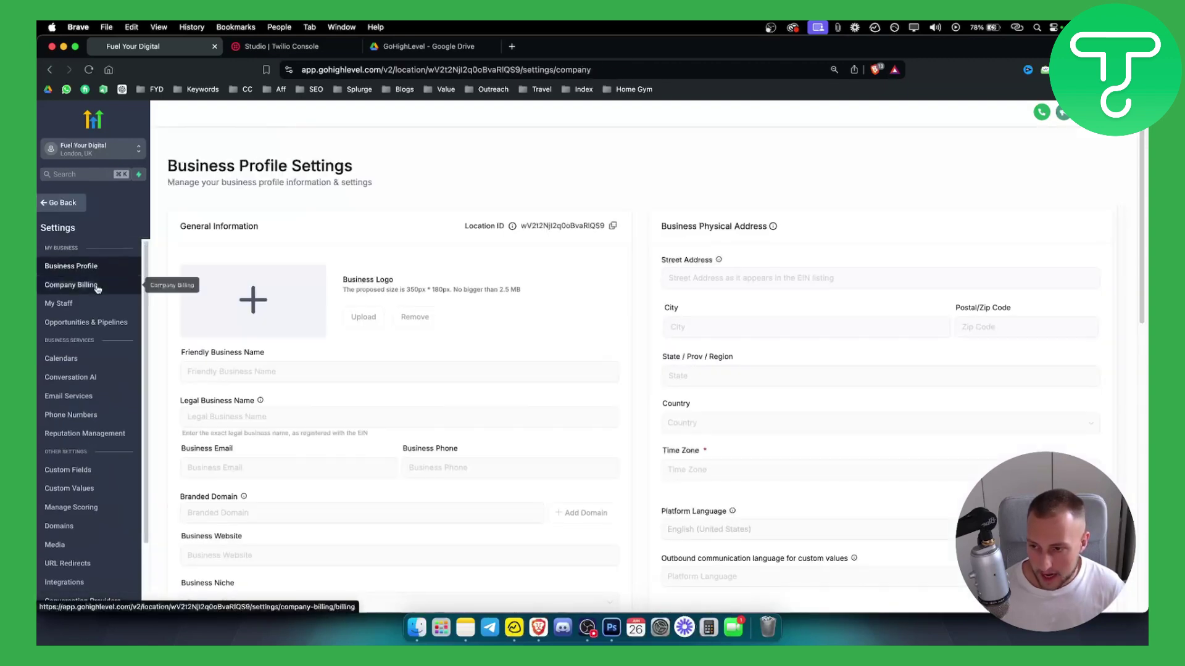
left_click(78, 417)
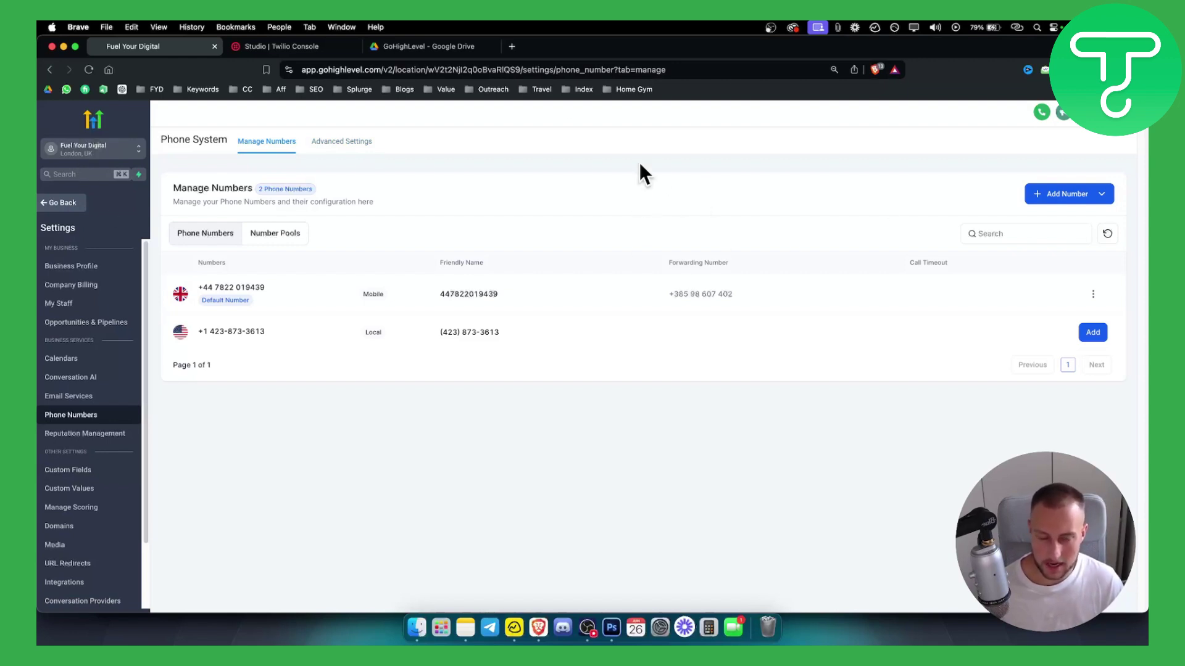
- Switch to the agency view, open Phone Integration and highlight the connected Twilio account
left_click(101, 155)
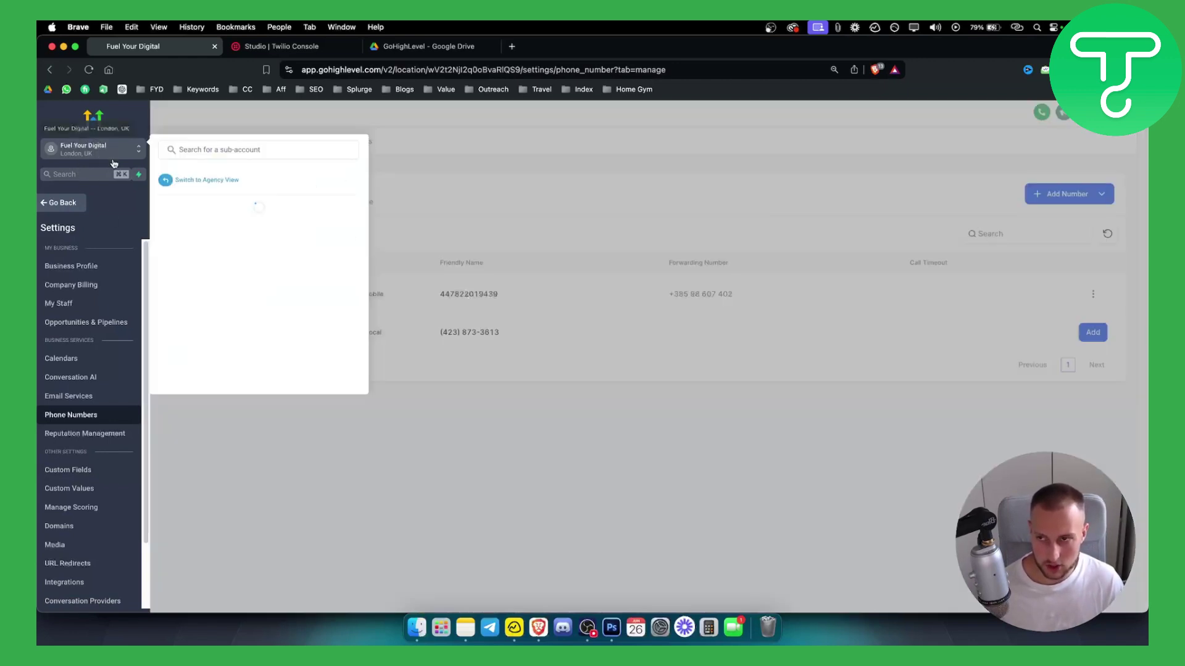
left_click(205, 186)
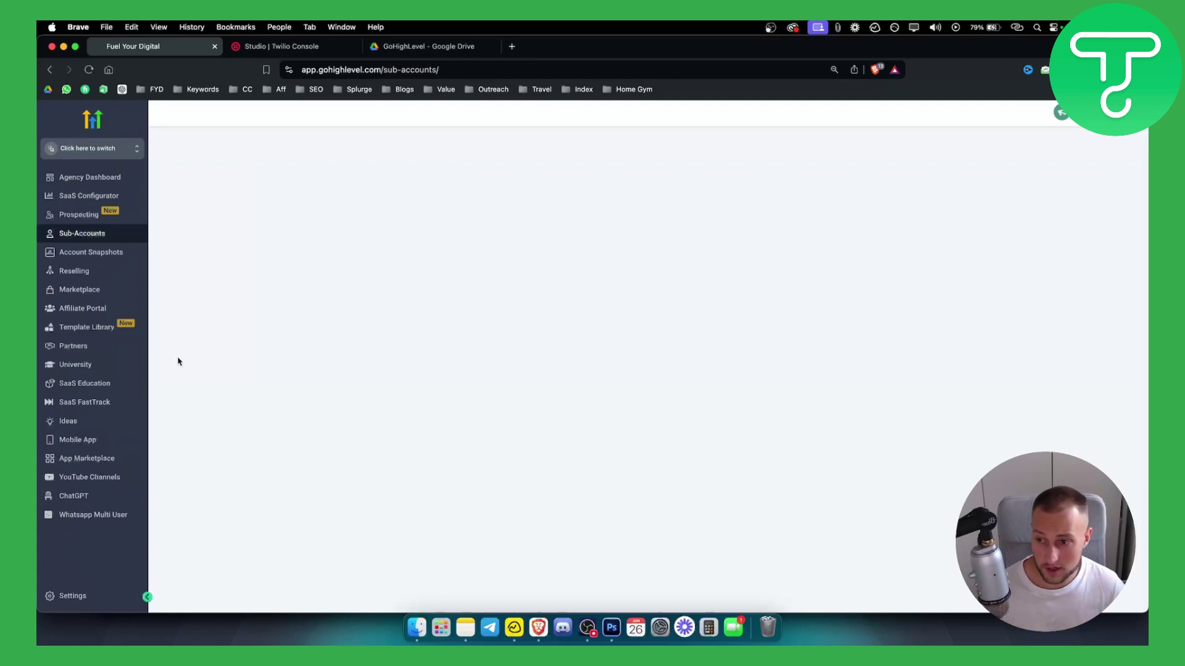
left_click(92, 595)
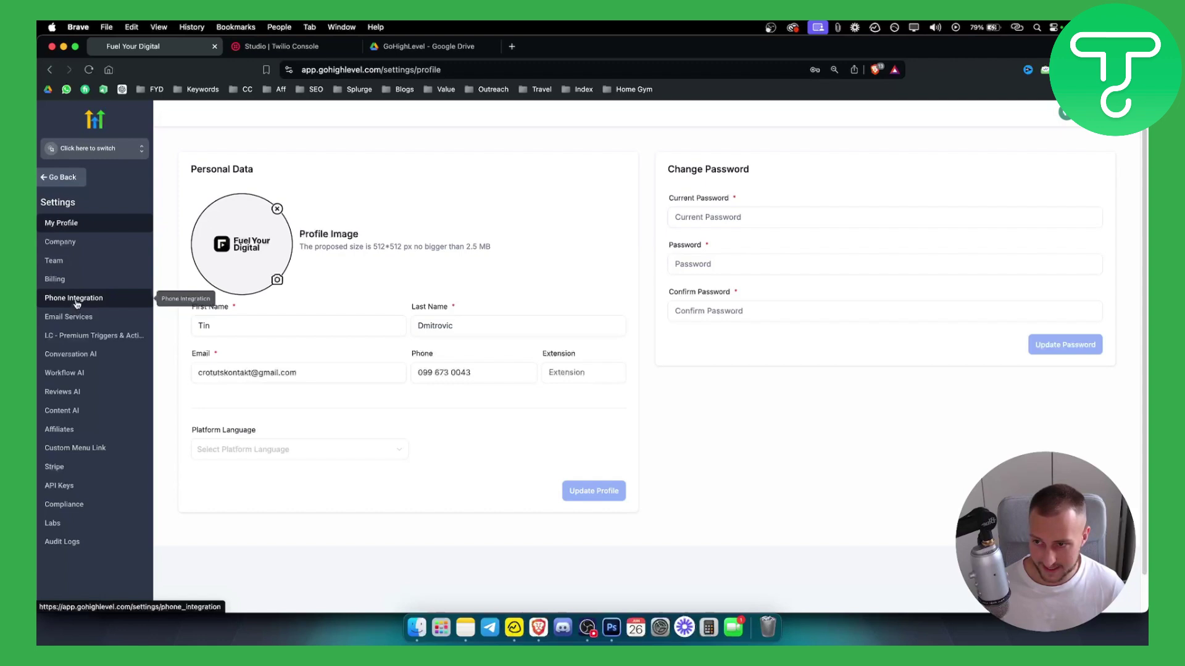
left_click(74, 298)
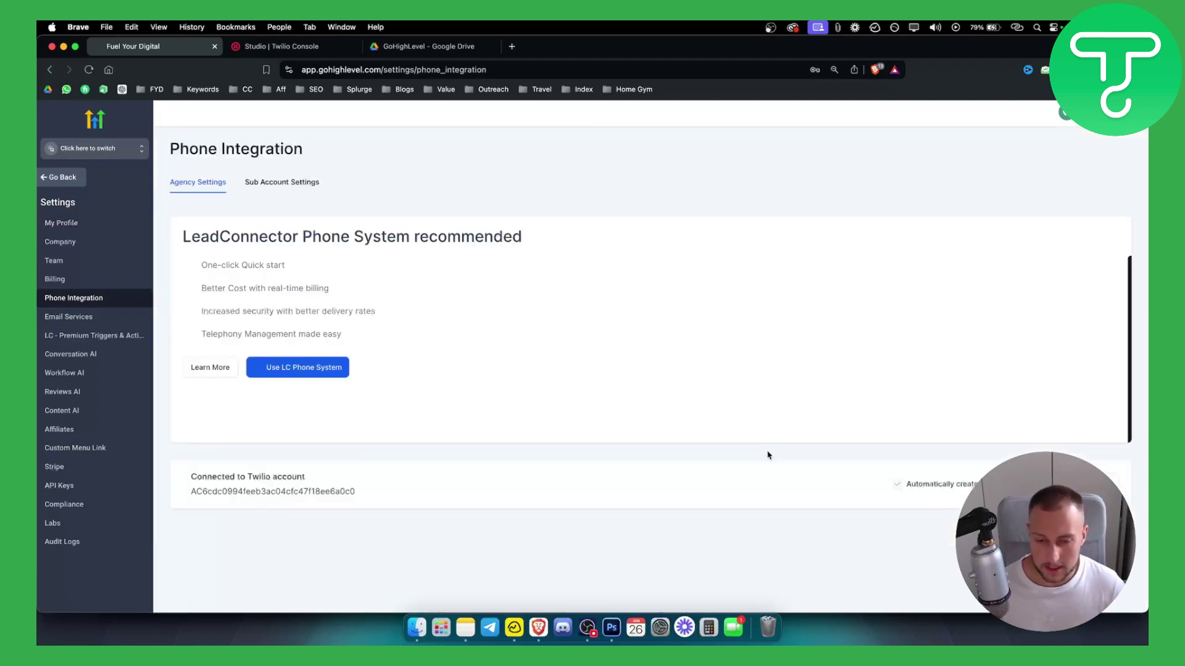
triple_click(283, 483)
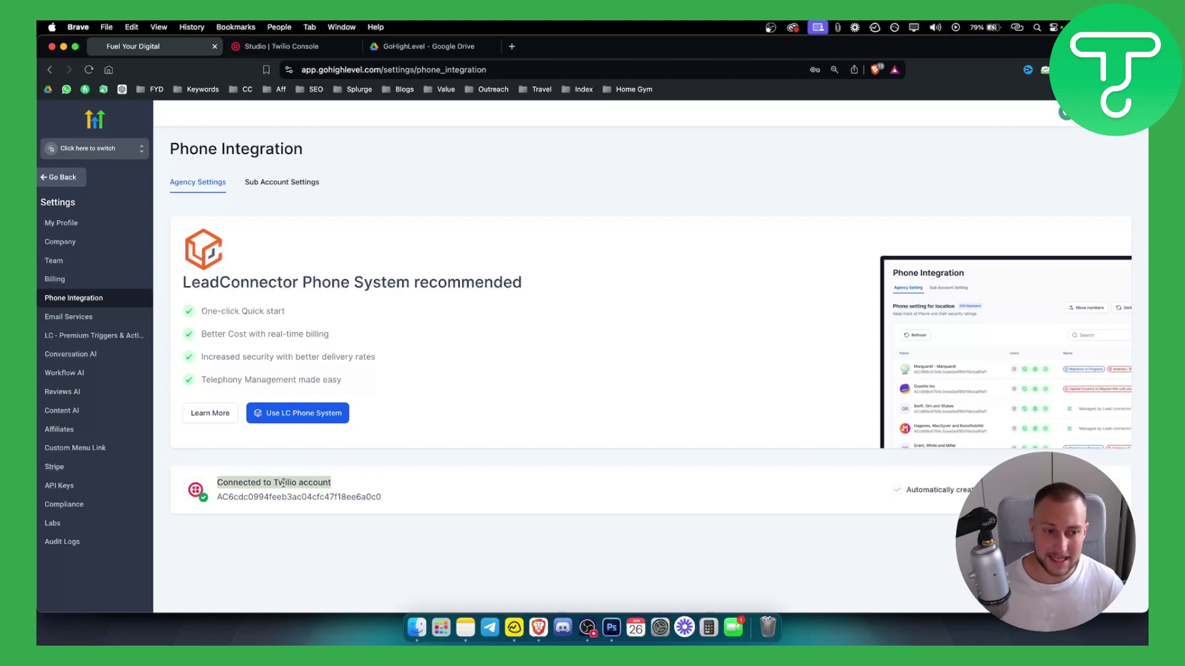
double_click(283, 483)
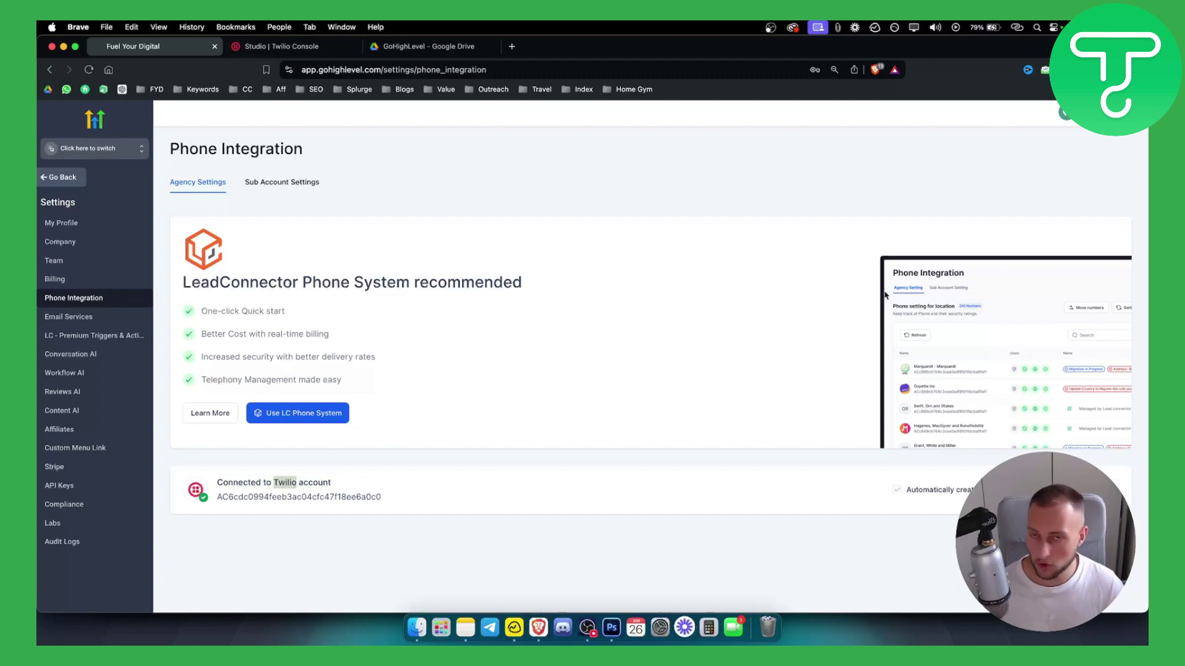
- Switch back into Fuel Your Digital and open its Phone Numbers list
left_click(104, 149)
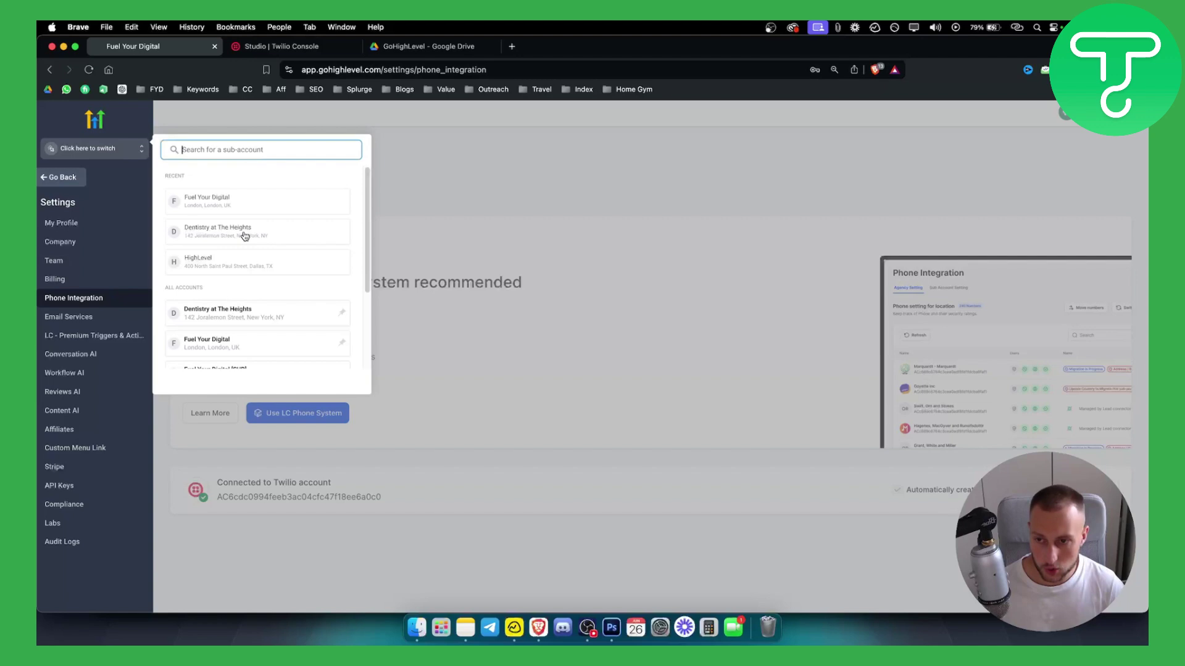
left_click(209, 206)
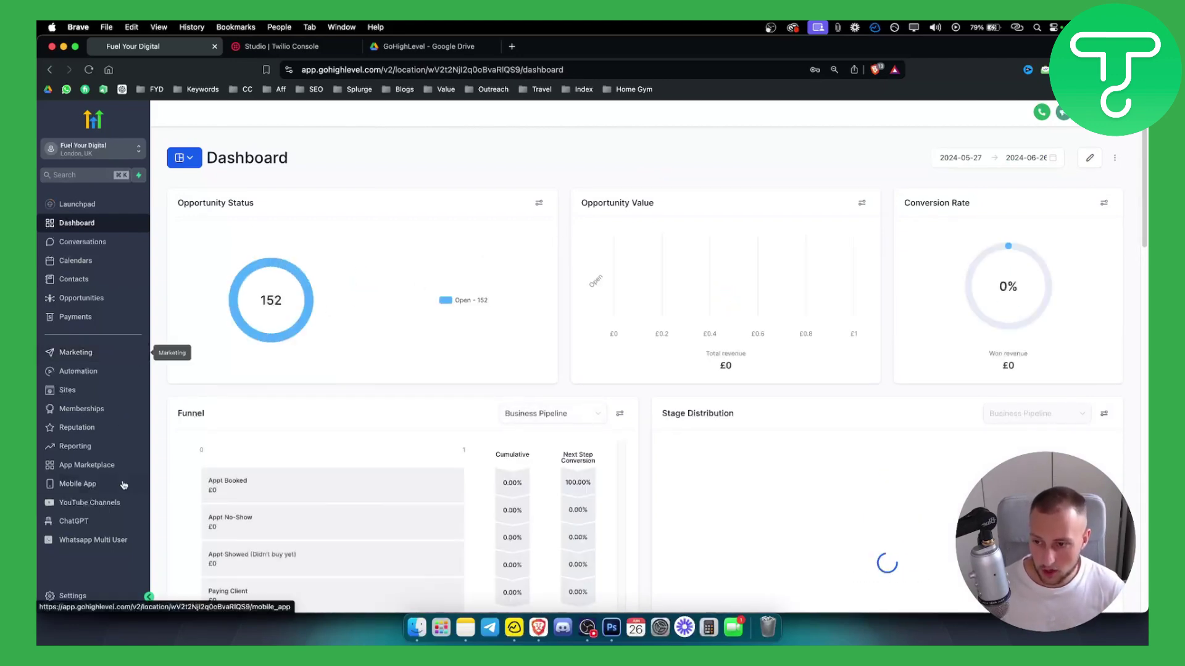
left_click(72, 597)
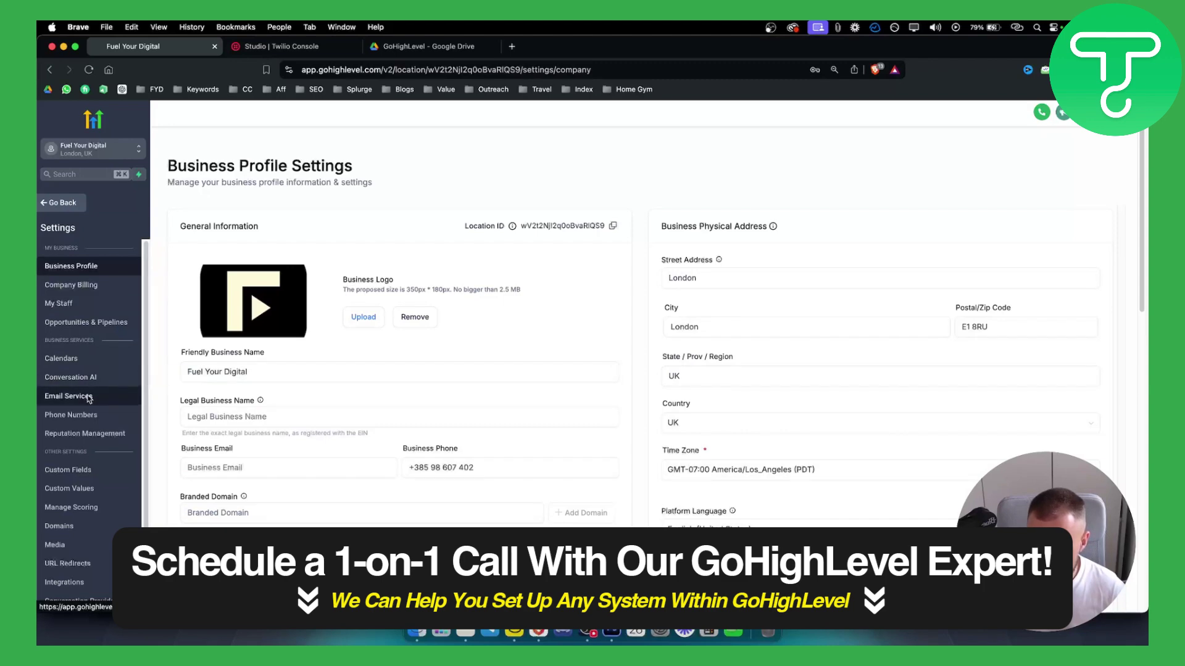
left_click(79, 414)
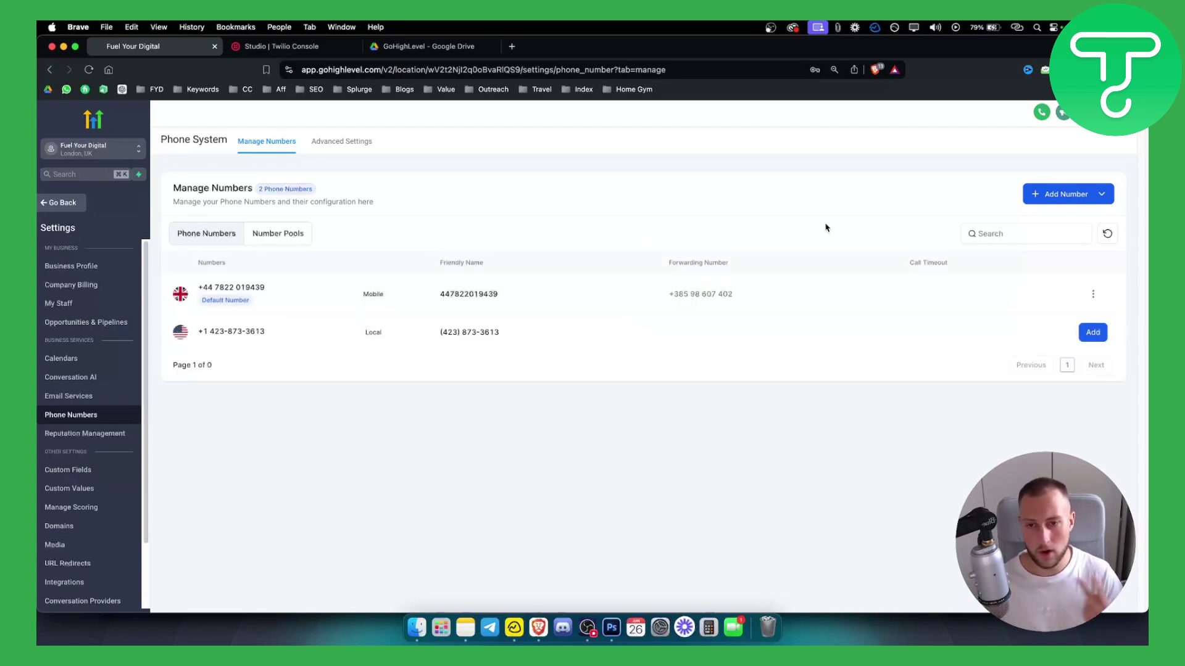
left_click(1093, 295)
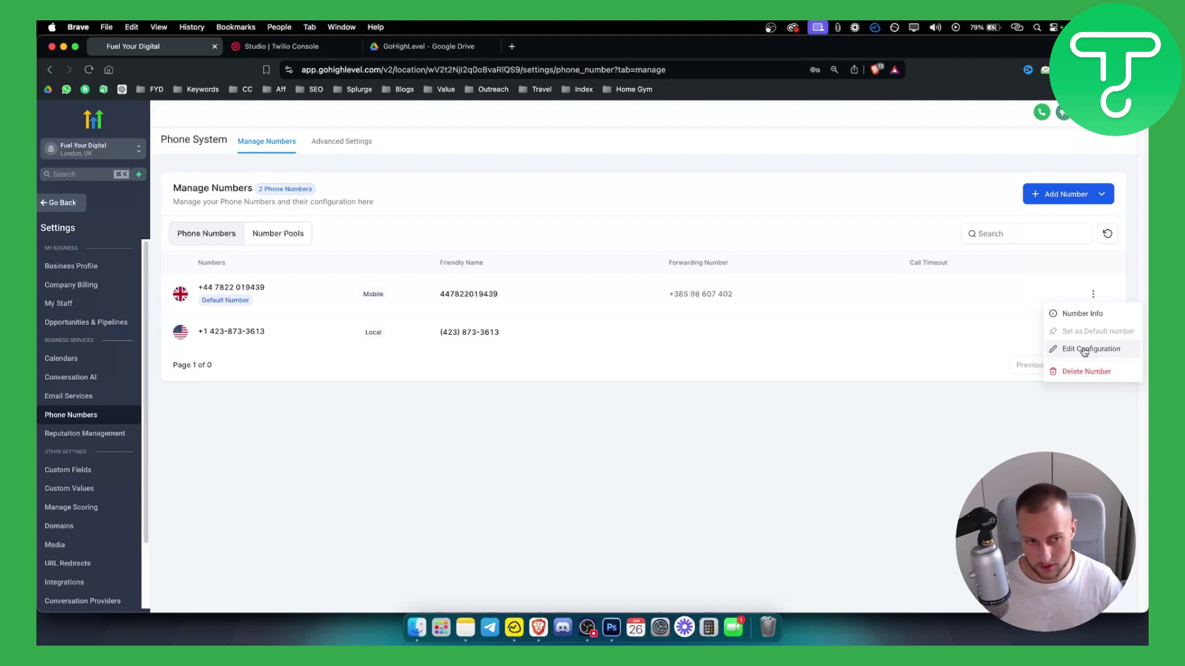
left_click(1084, 351)
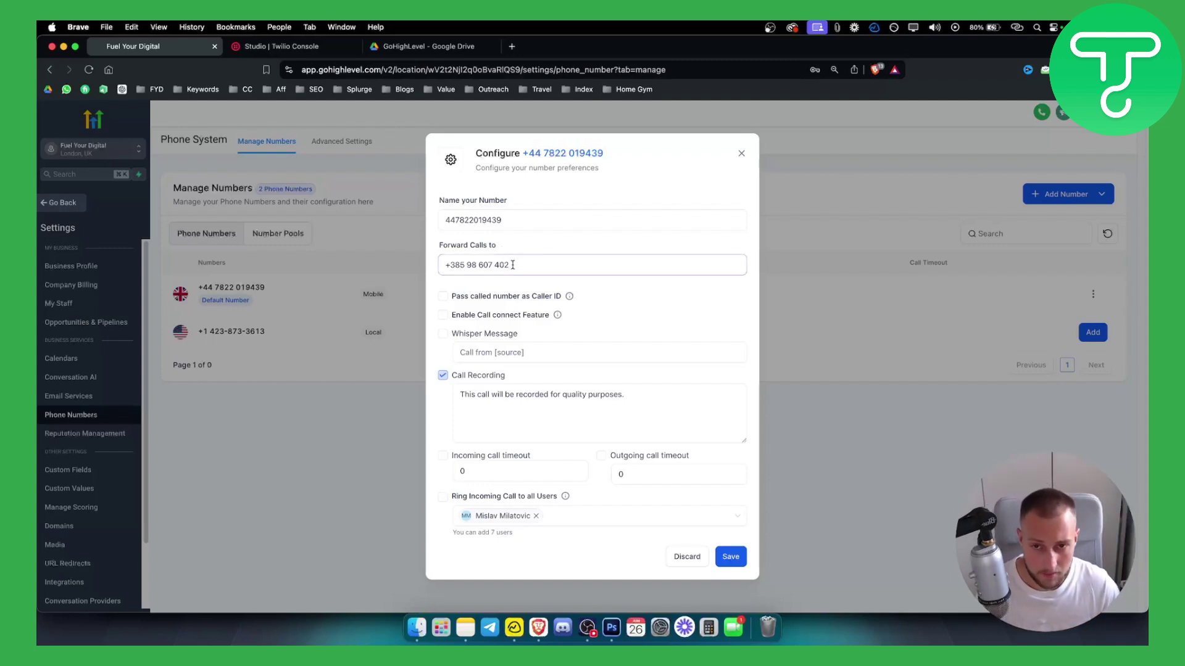
left_click_drag(512, 265, 437, 266)
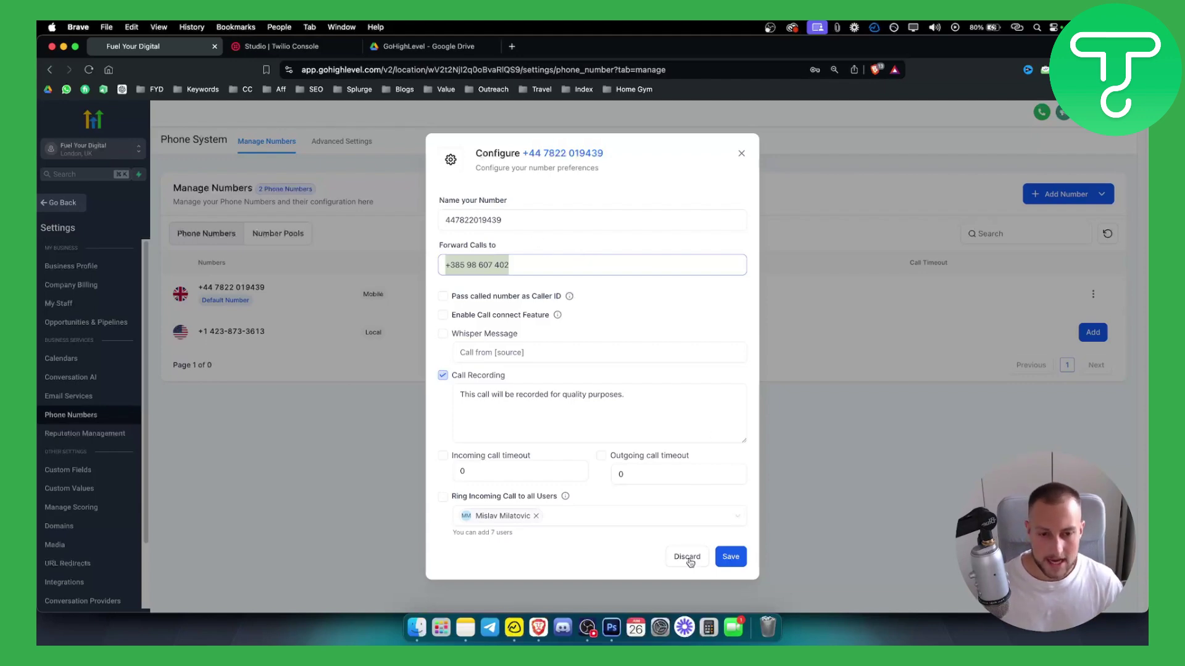
- Close the configuration unsaved and bring up the Twilio Studio Dashboard showing the Redirect flow
left_click(742, 155)
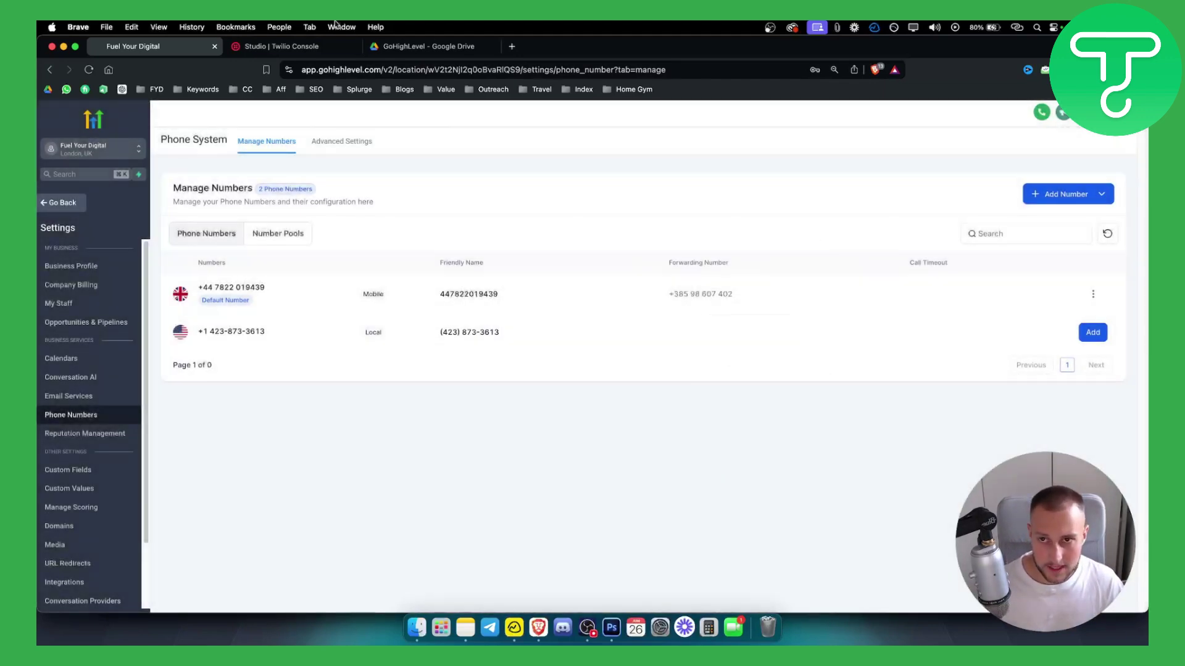
left_click(277, 48)
left_click(133, 47)
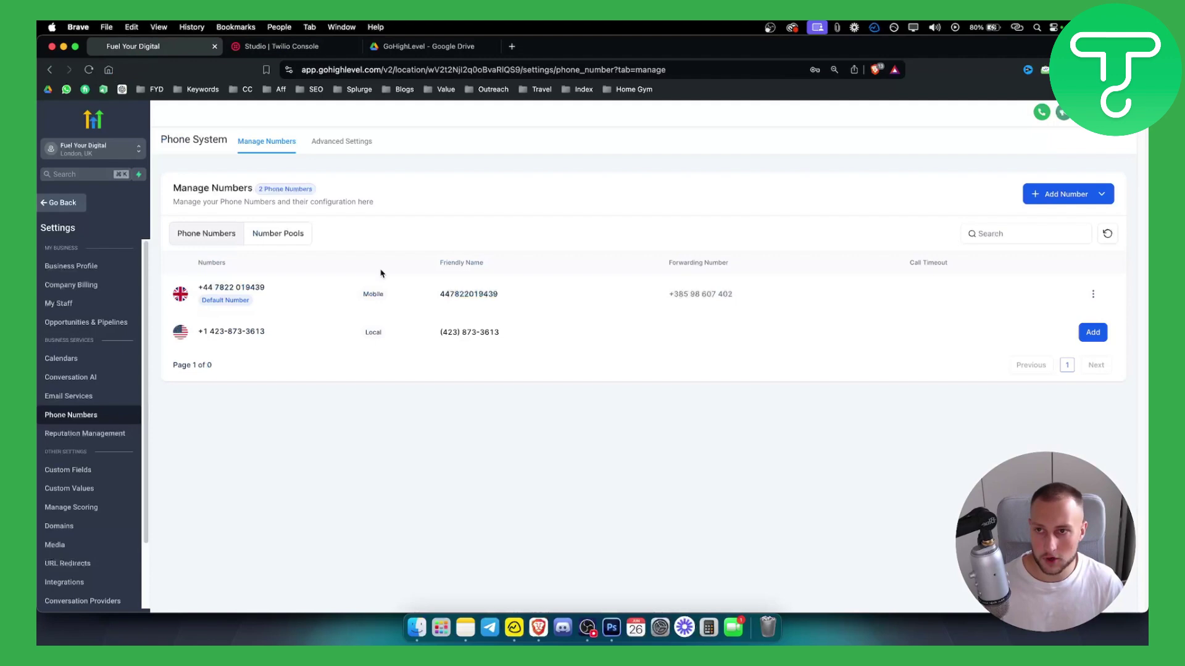
key("ctrl+Tab")
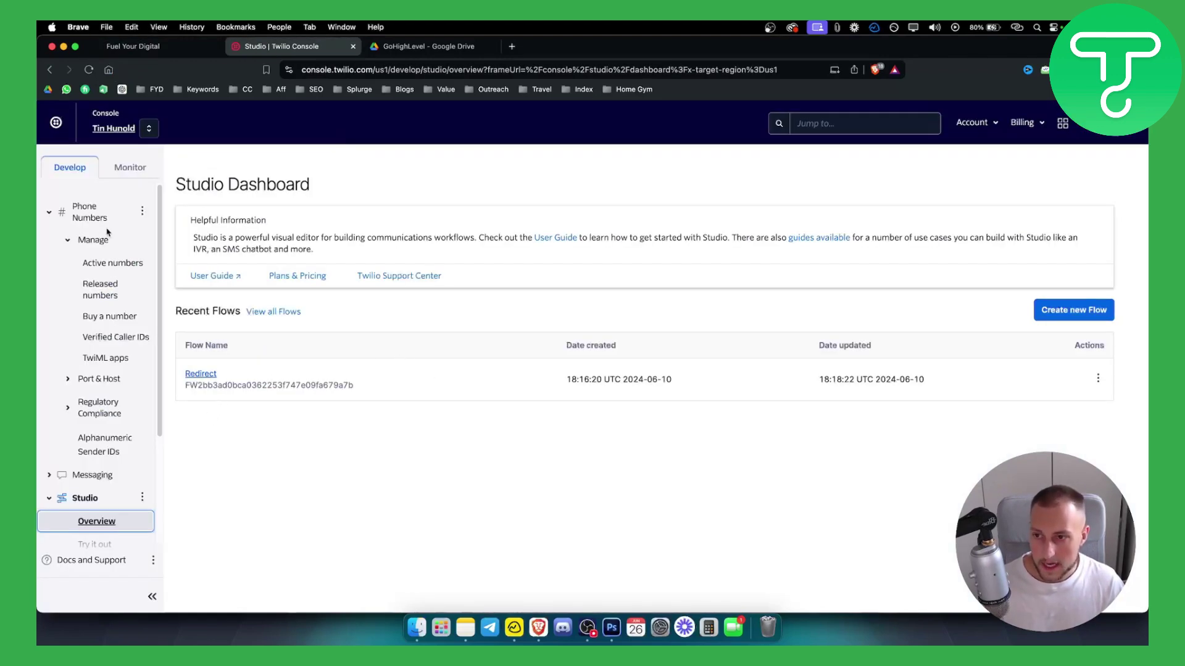
scroll(92, 432, "down", 2)
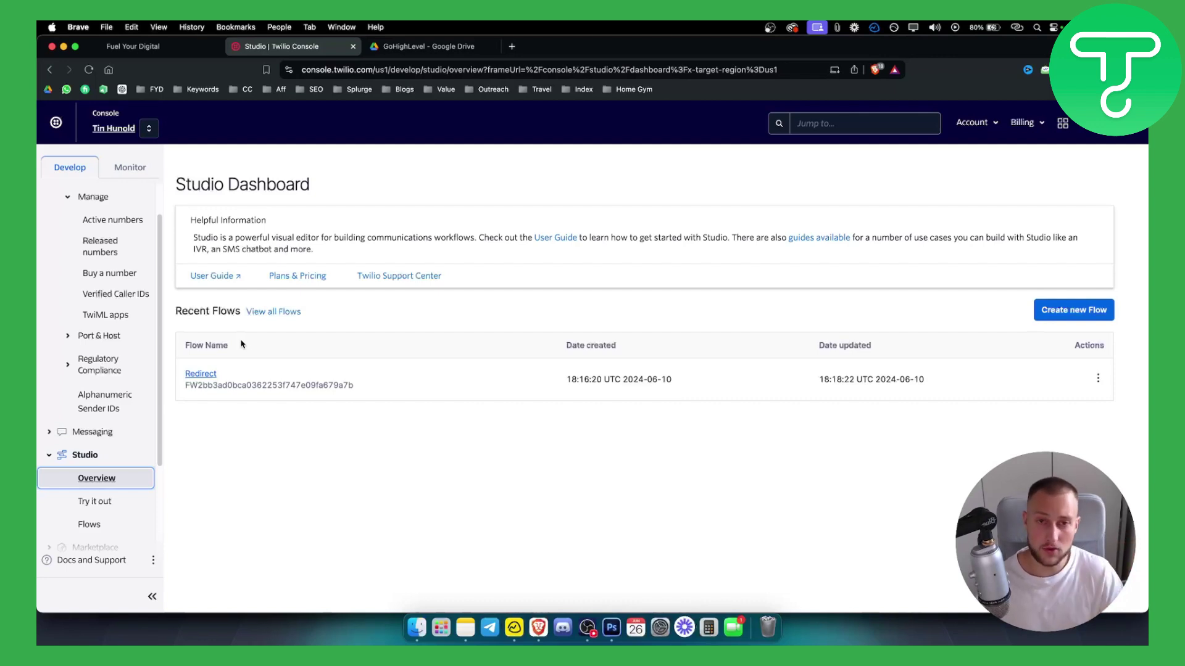
- Inspect the Redirect flow's canvas and revision history, then return to the Flows list
left_click(202, 375)
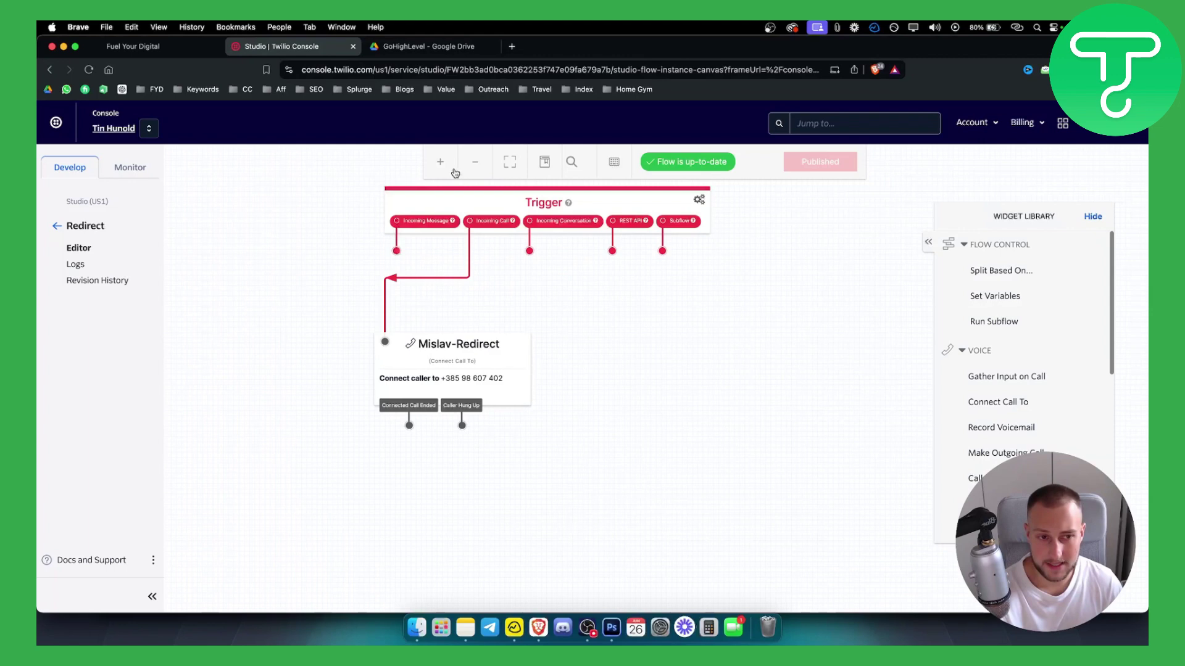
left_click(688, 161)
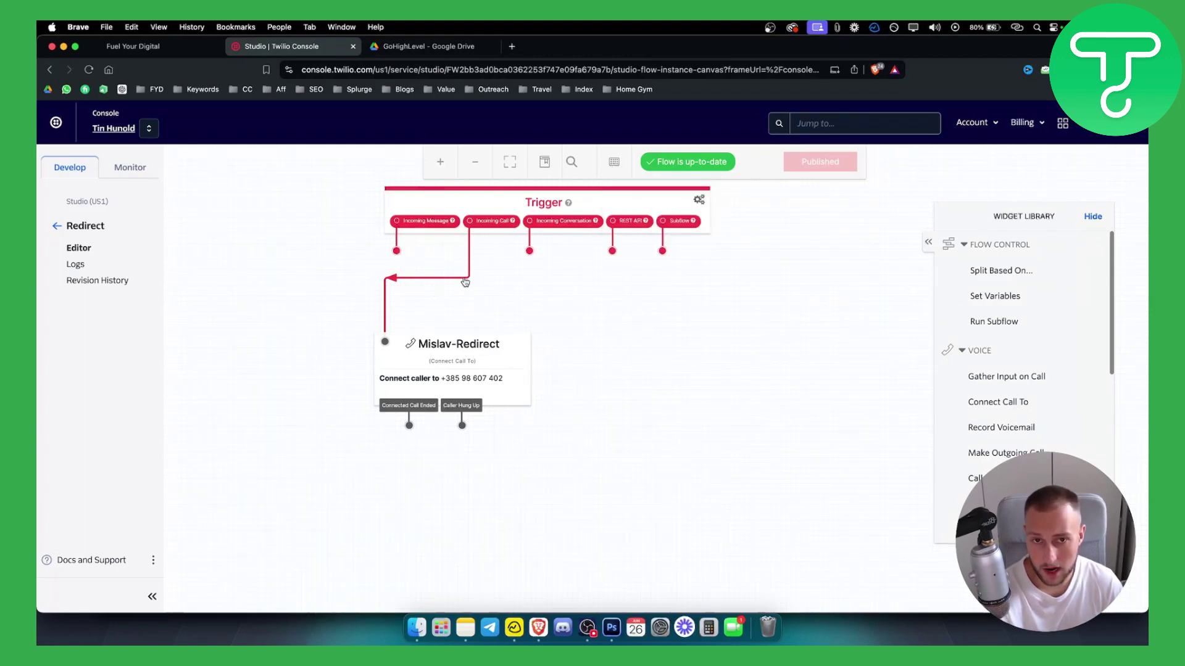
left_click(57, 227)
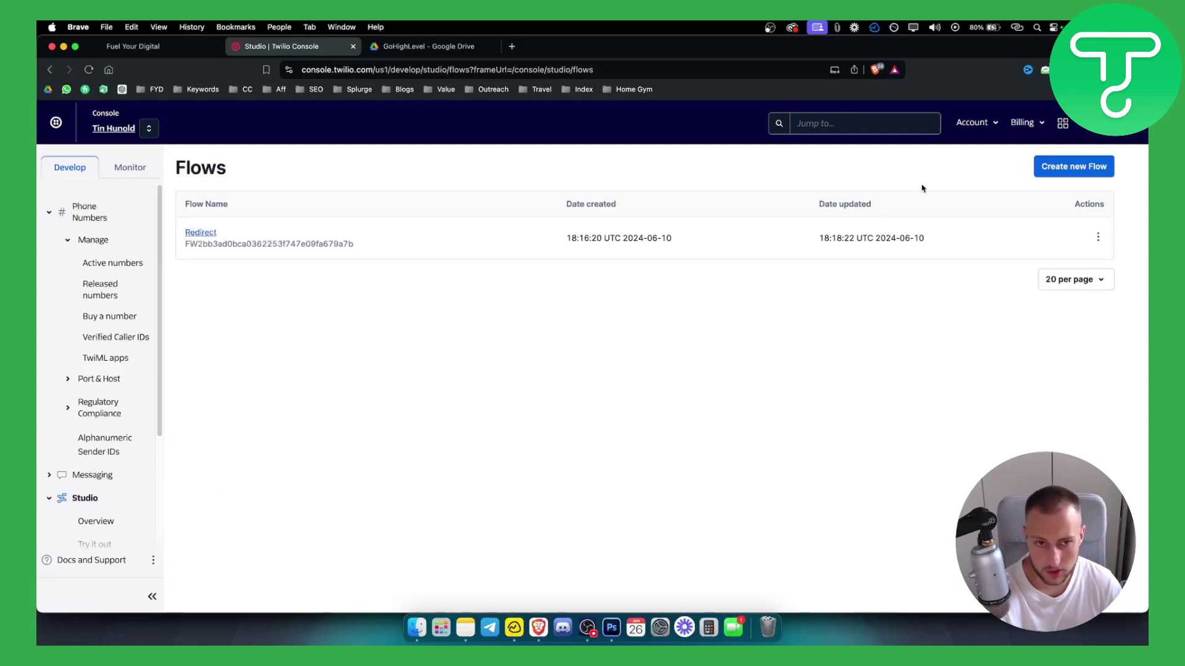
- Start a new Studio flow named 'redirect tutorial' and continue to the template step
left_click(1043, 167)
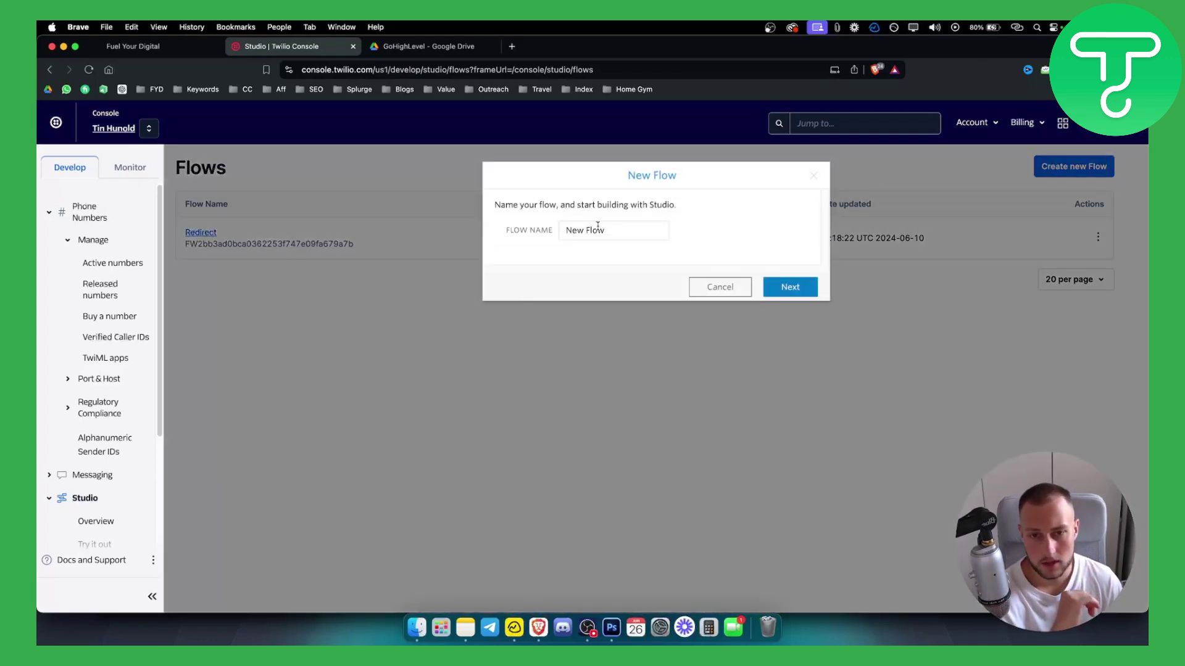
left_click_drag(598, 227, 566, 230)
type("re")
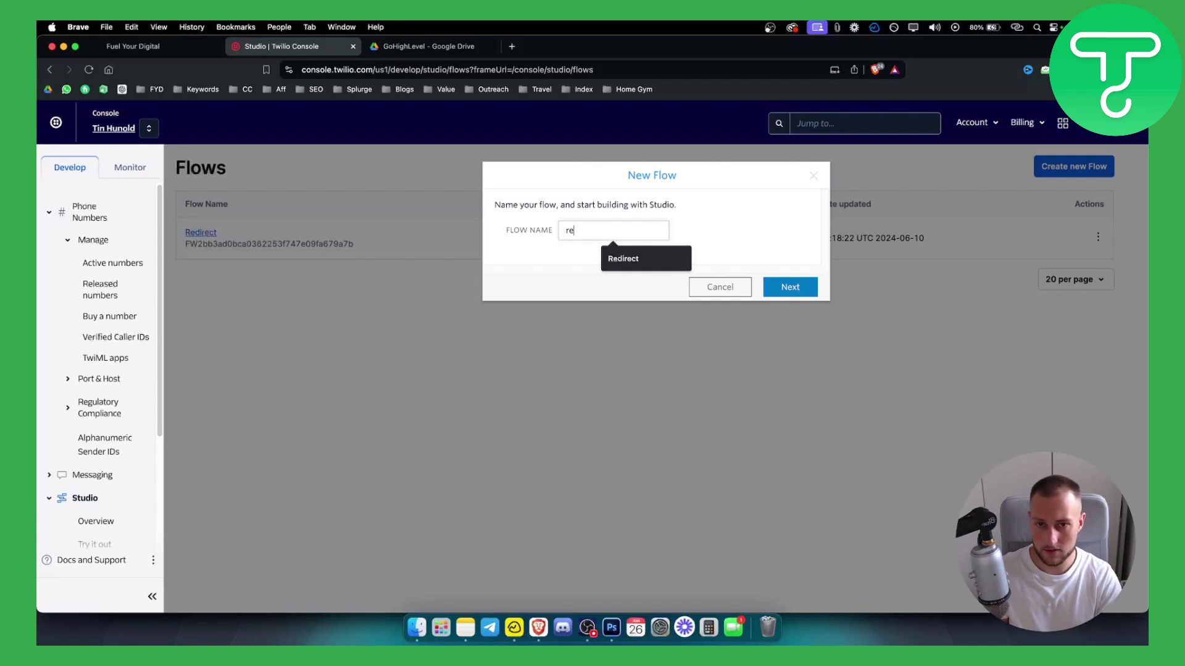
type("direct t")
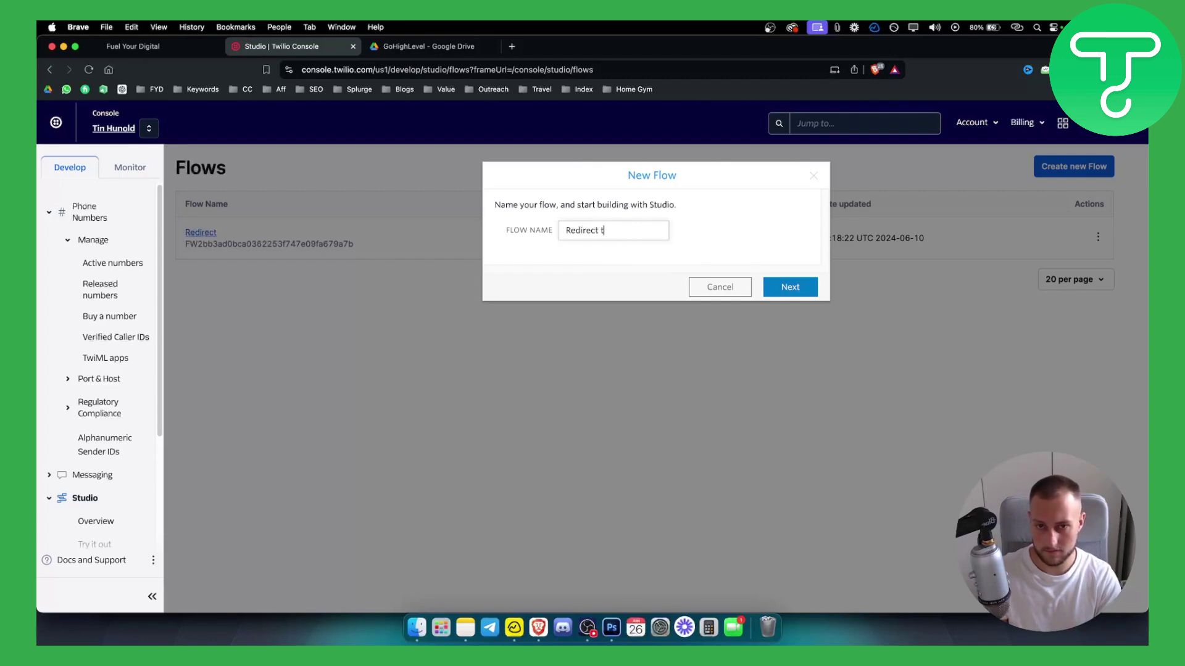
type("utorial")
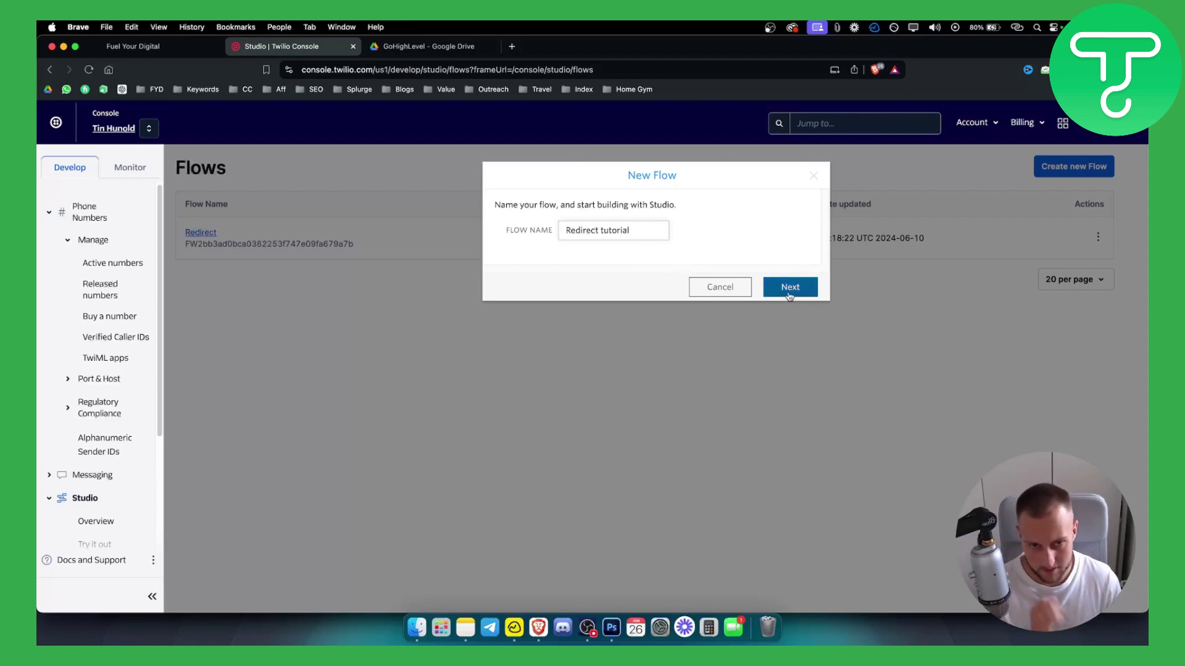
left_click(790, 289)
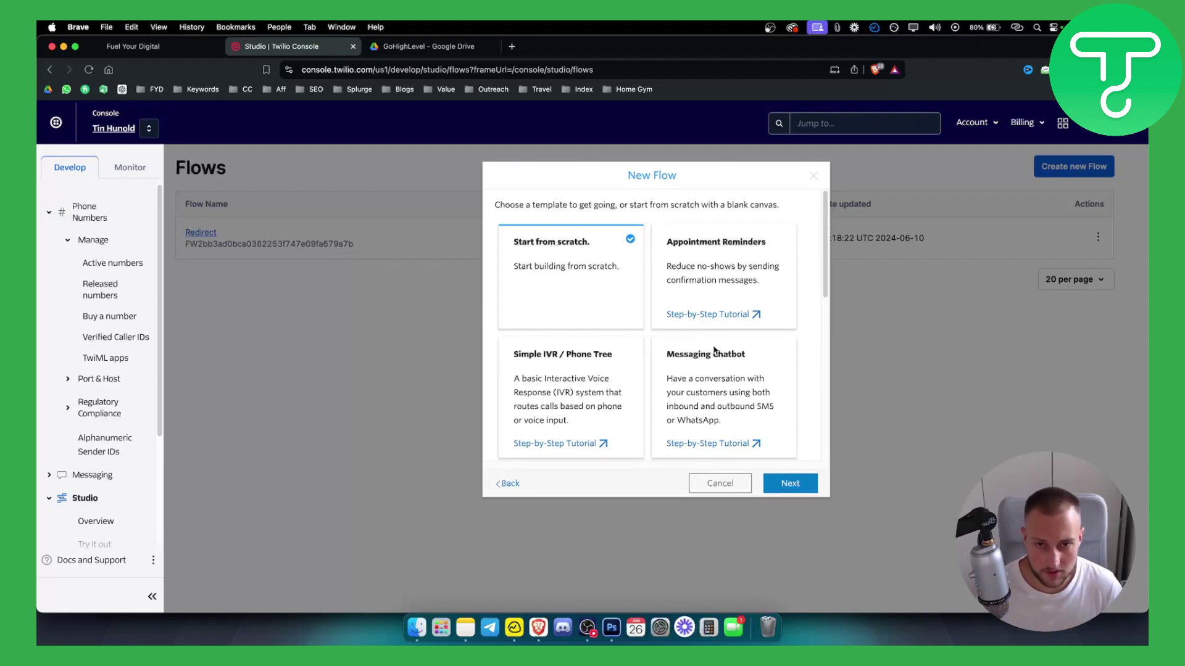
- Create the flow from scratch and browse the Widget Library for Connect Call To
left_click(787, 484)
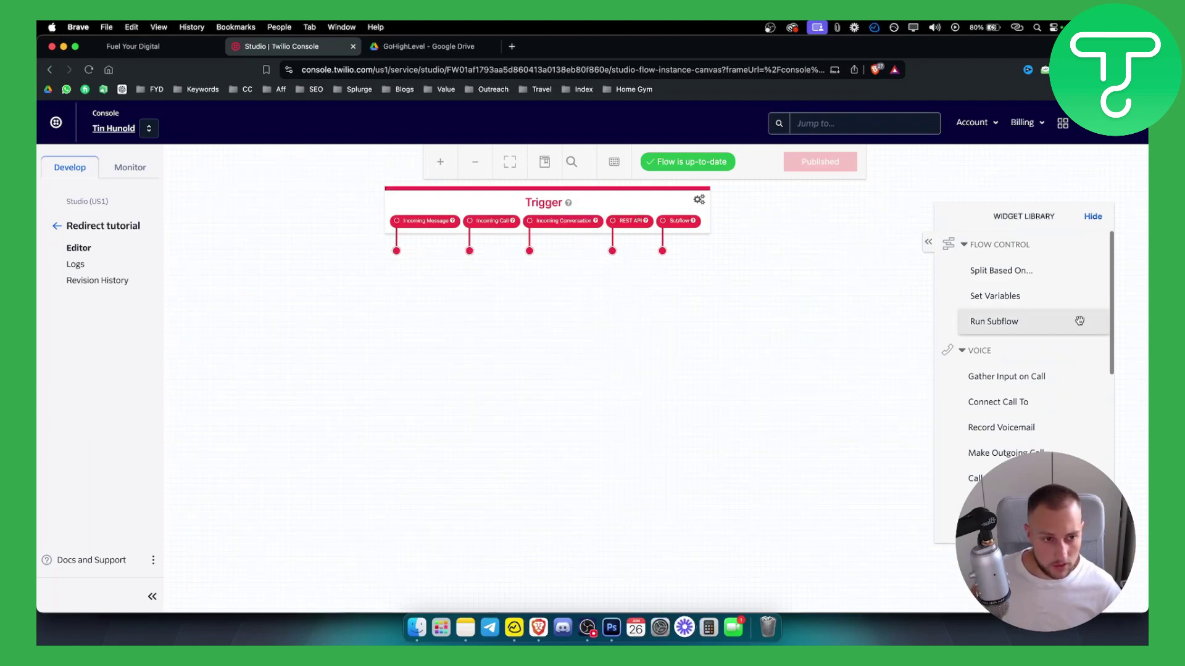
scroll(1039, 376, "down", 5)
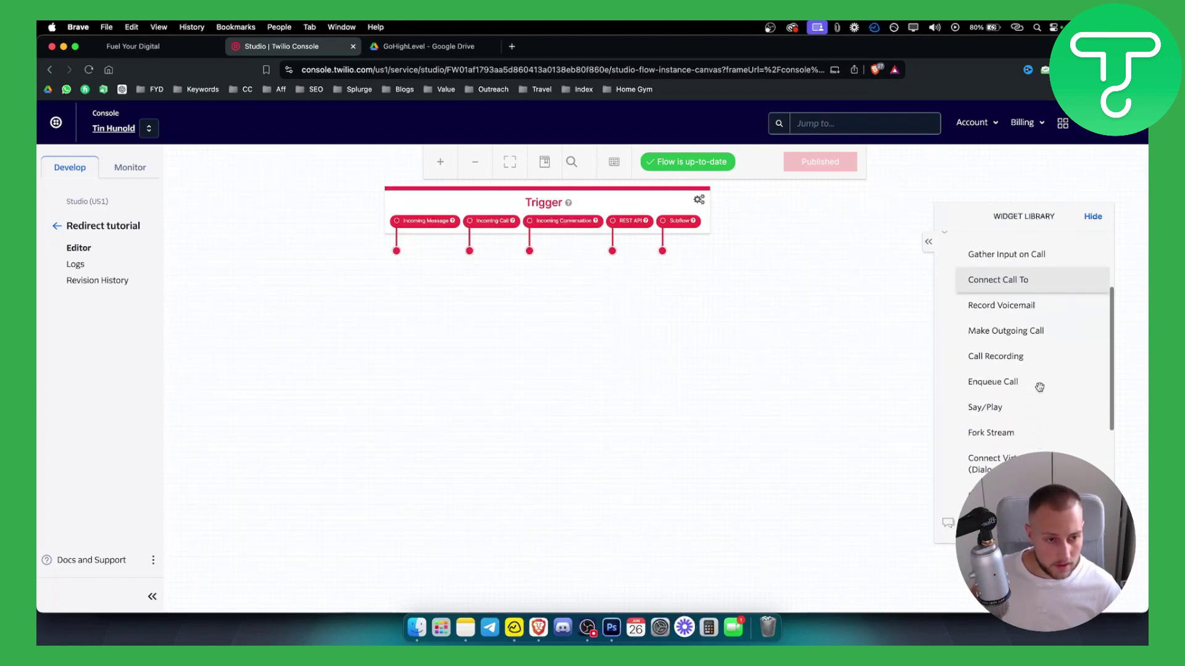
scroll(1039, 386, "down", 5)
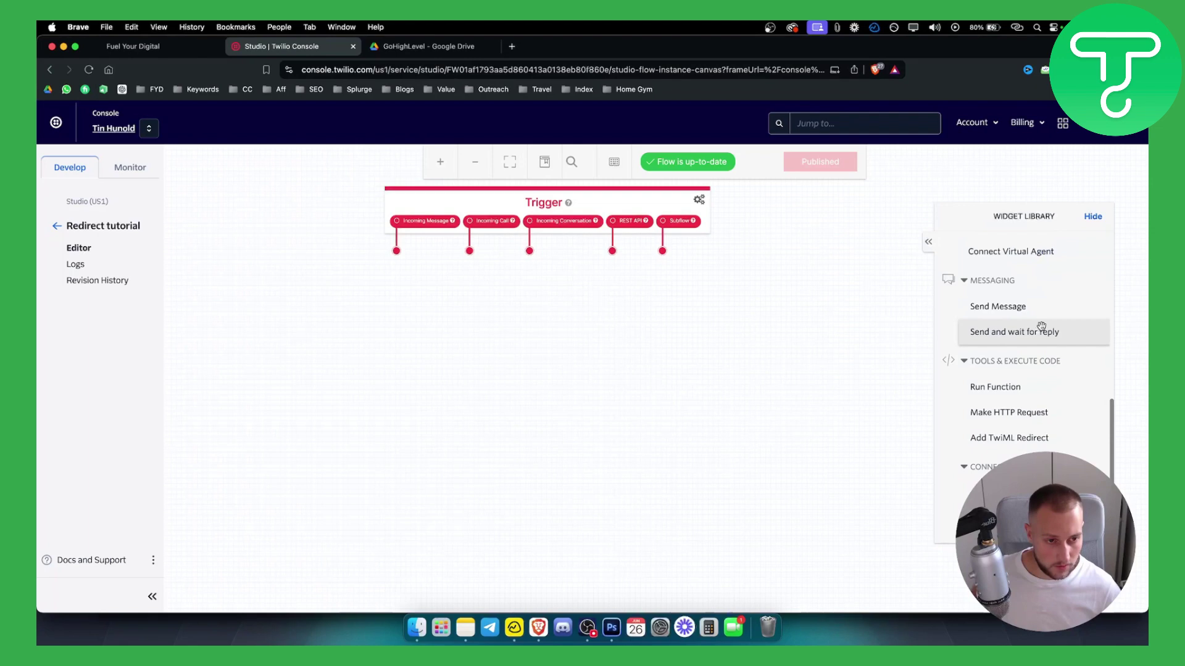
scroll(1034, 345, "up", 4)
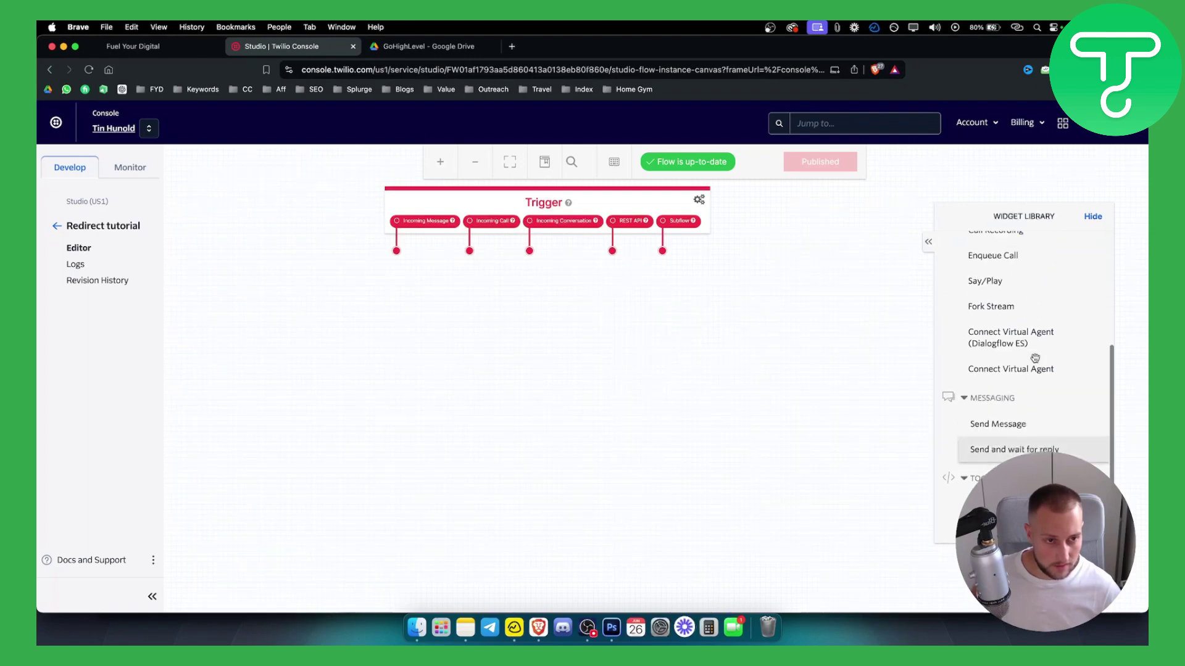
scroll(1035, 358, "up", 3)
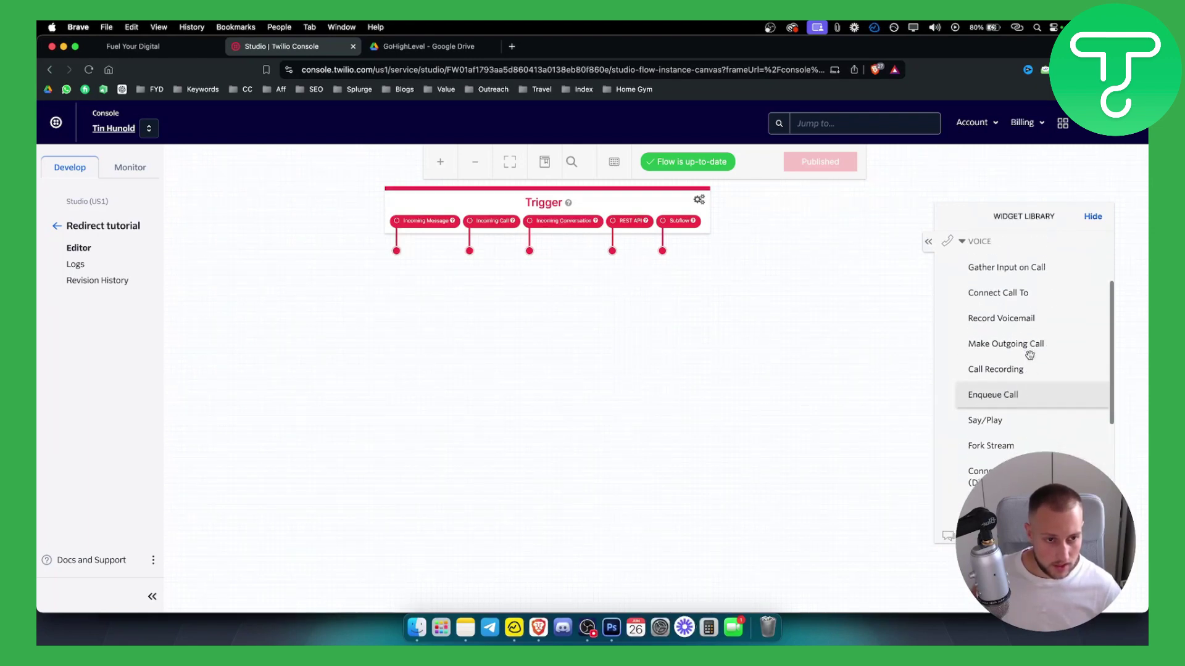
scroll(1028, 353, "down", 2)
scroll(1027, 352, "up", 3)
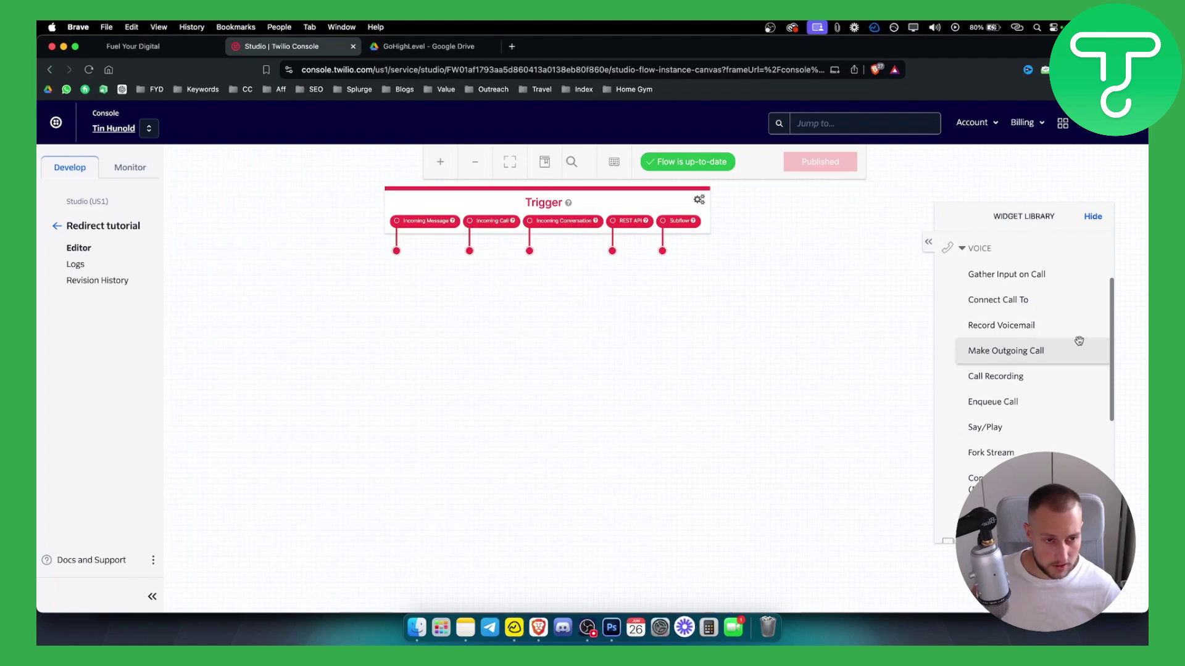
- Place a connect_call_1 Connect Call To widget below the Trigger with the forwarding number, and save
left_click_drag(1024, 309, 505, 318)
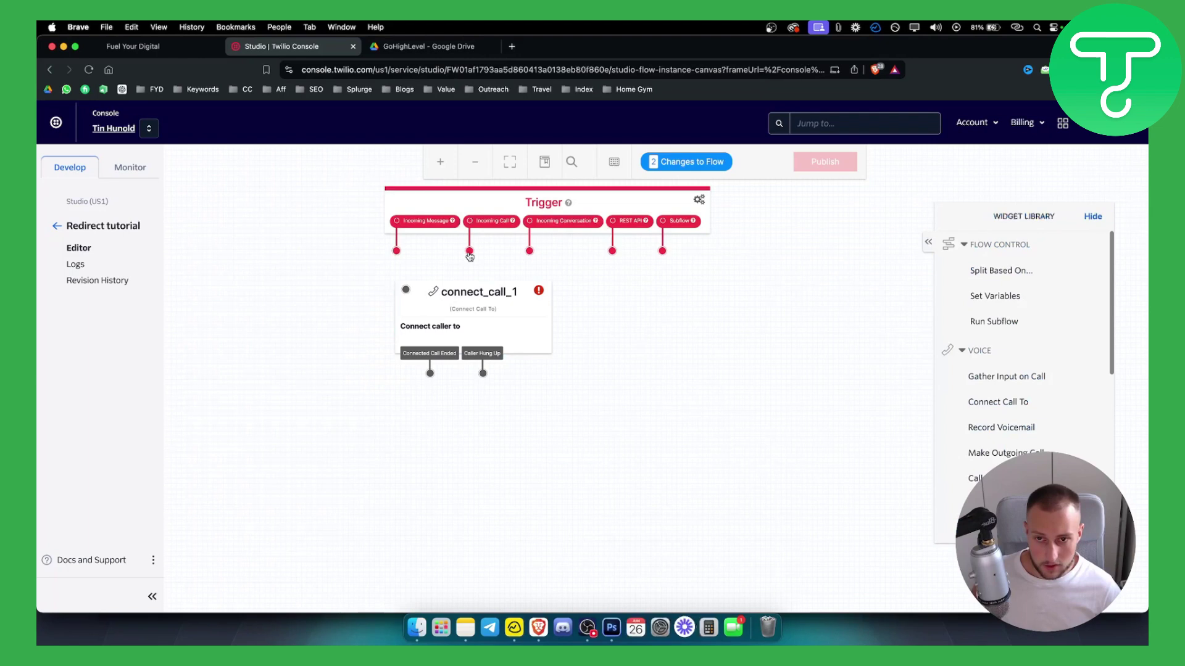
left_click(494, 298)
left_click_drag(491, 299, 486, 320)
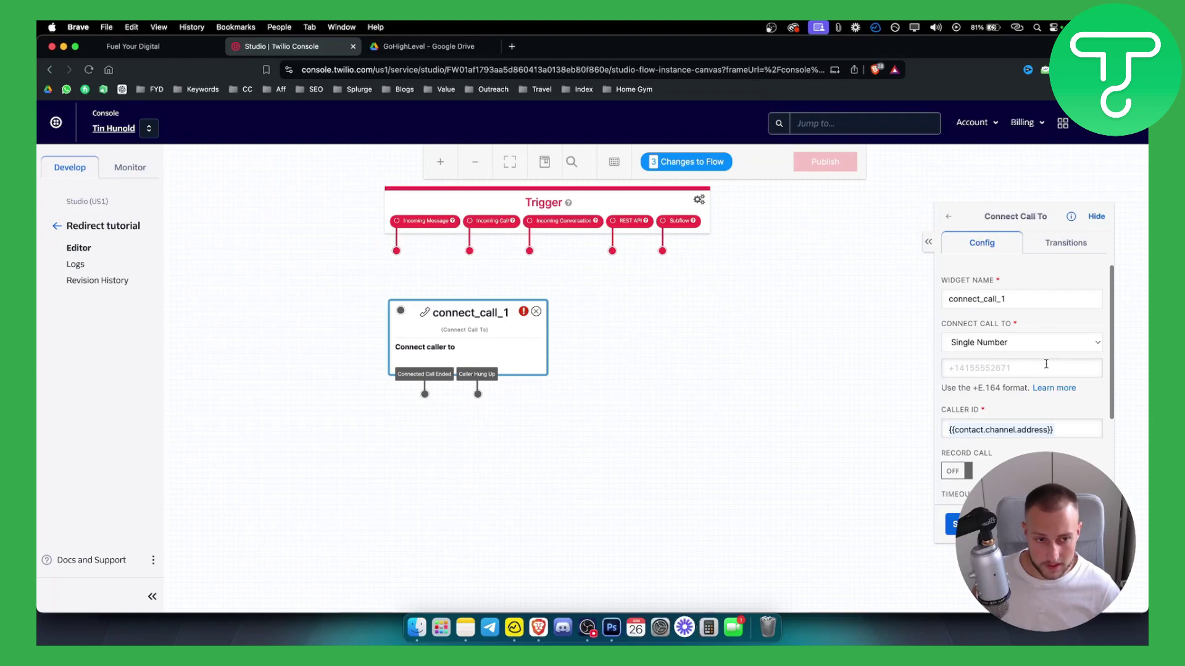
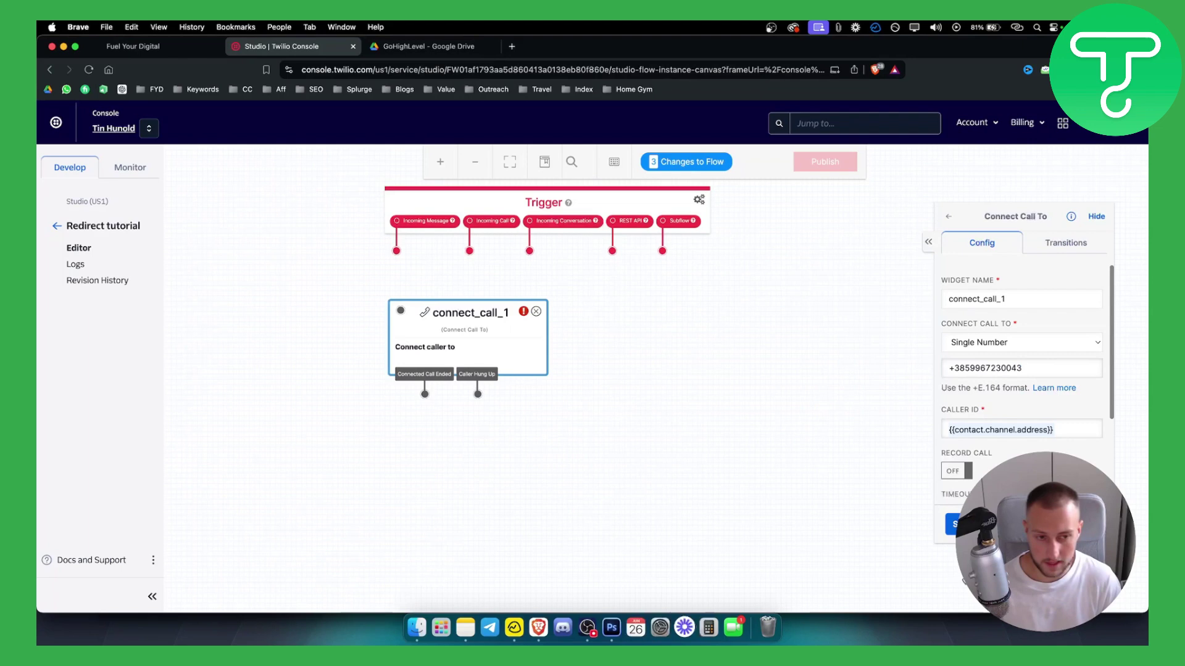
left_click(945, 515)
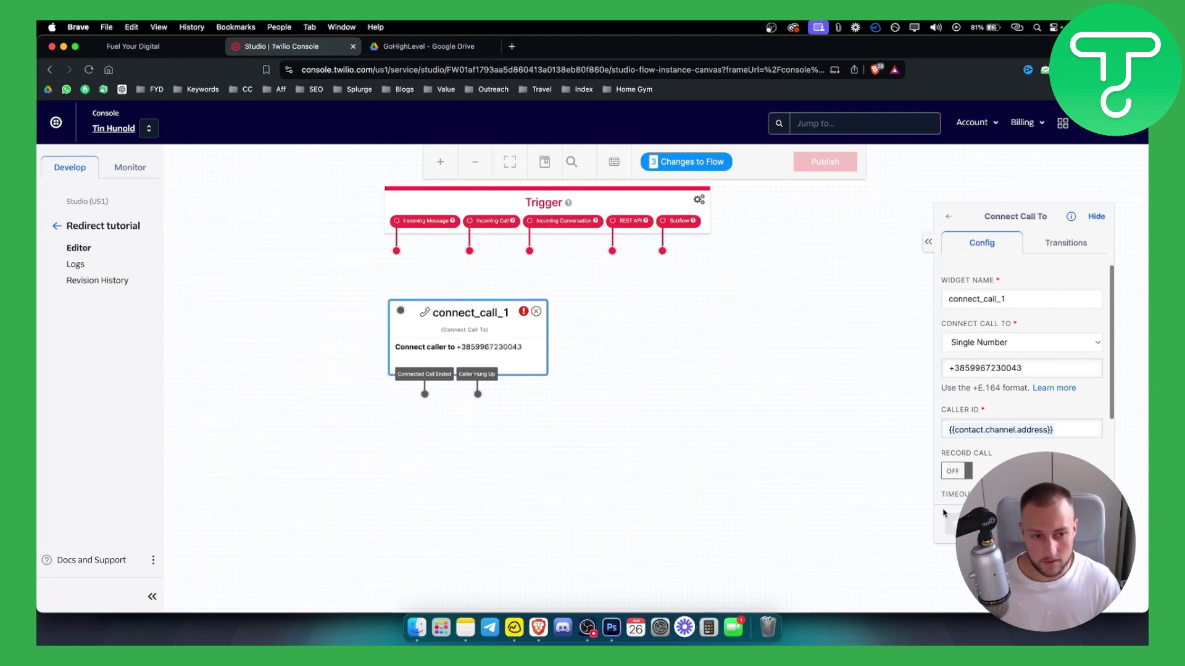
- Wire the Trigger's Incoming Call output into connect_call_1
left_click(471, 257)
left_click_drag(471, 256, 407, 333)
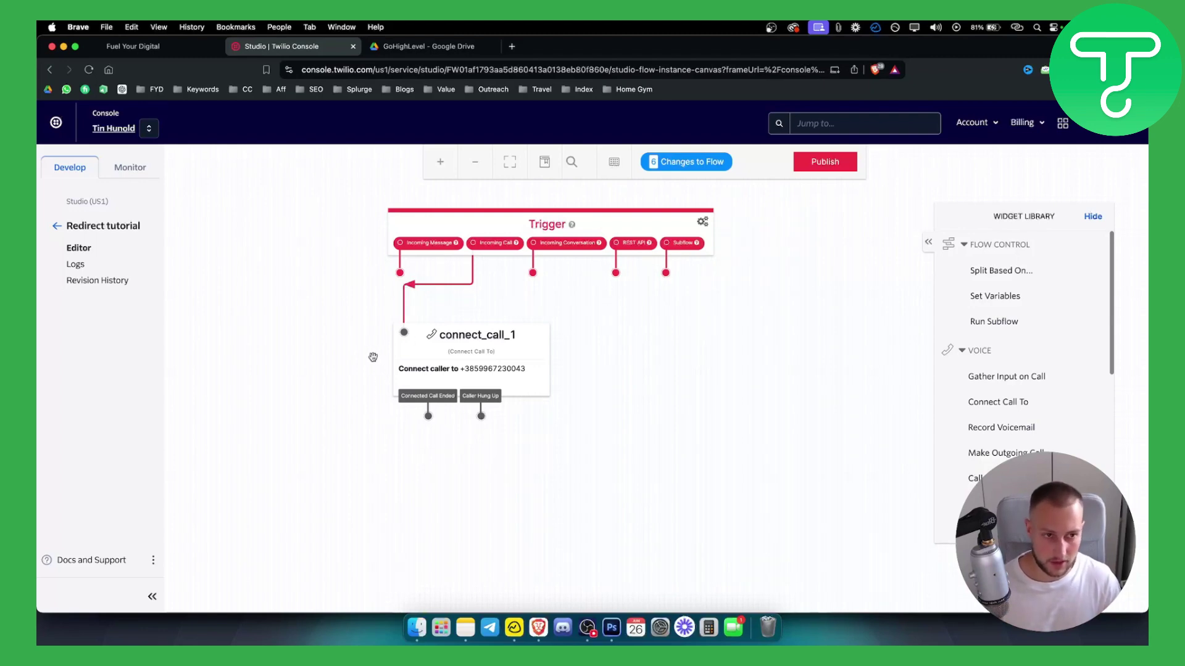
mouse_move(813, 171)
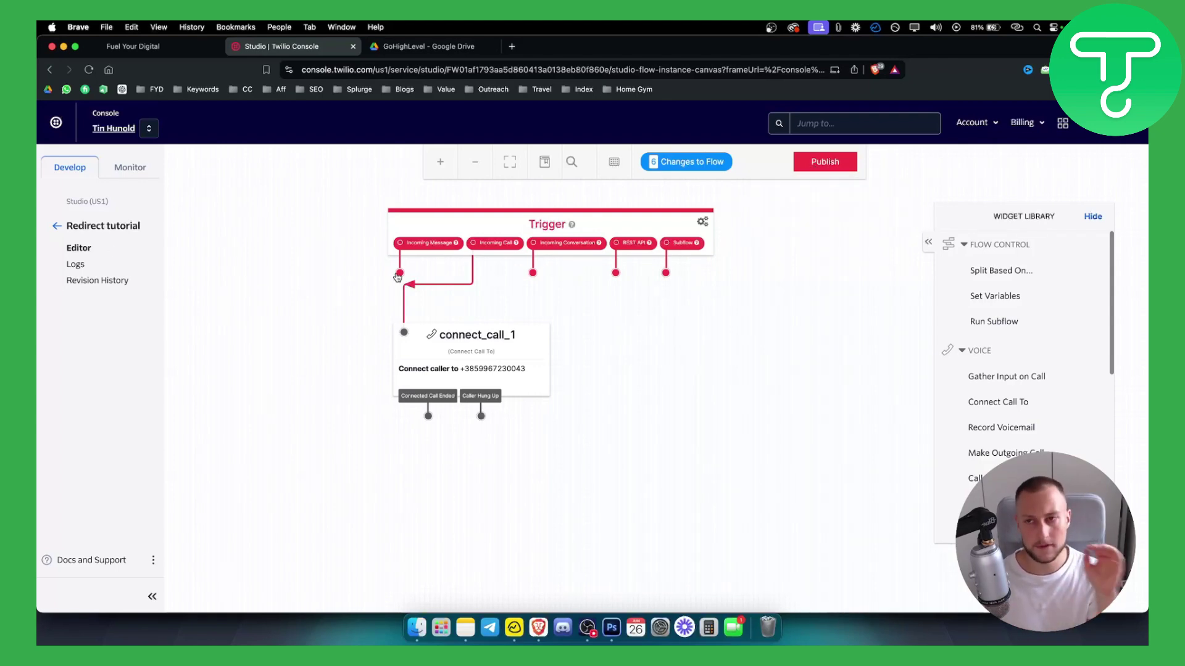
left_click(137, 46)
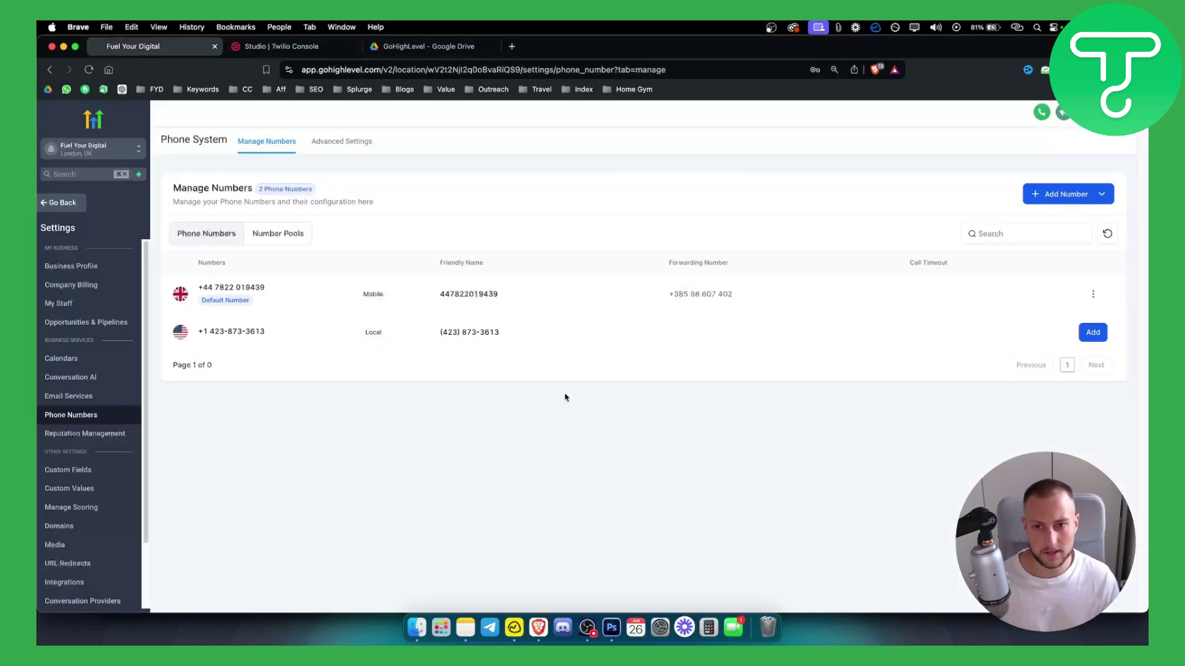
left_click(258, 49)
key("ctrl+shift+Tab")
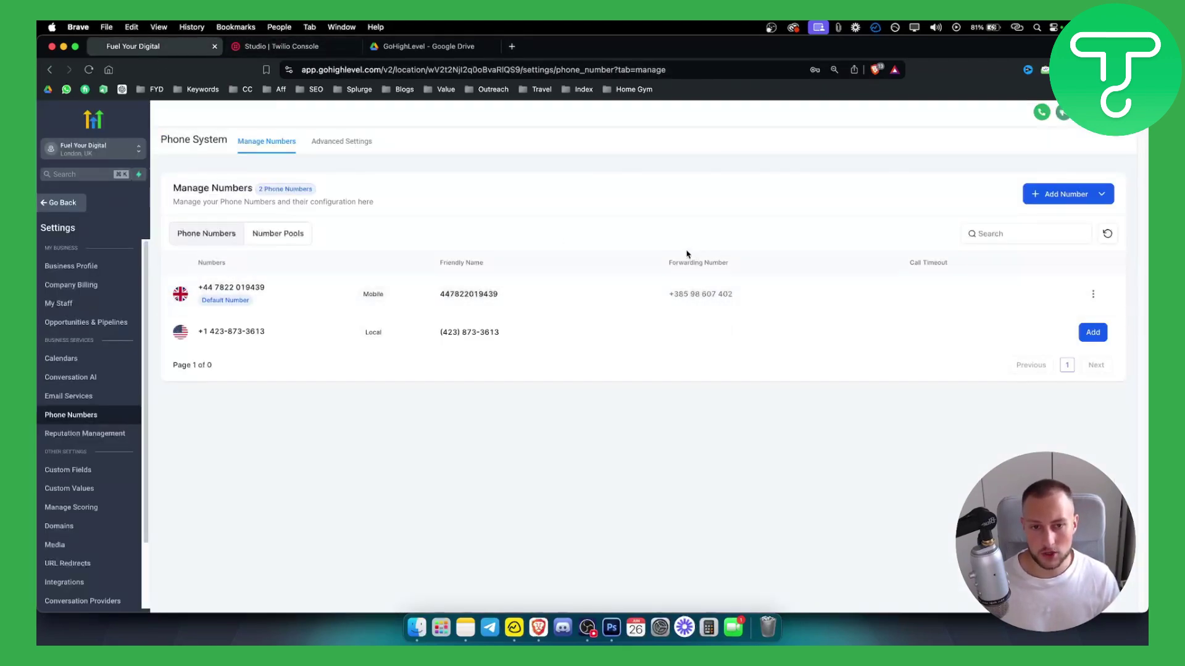
left_click(281, 46)
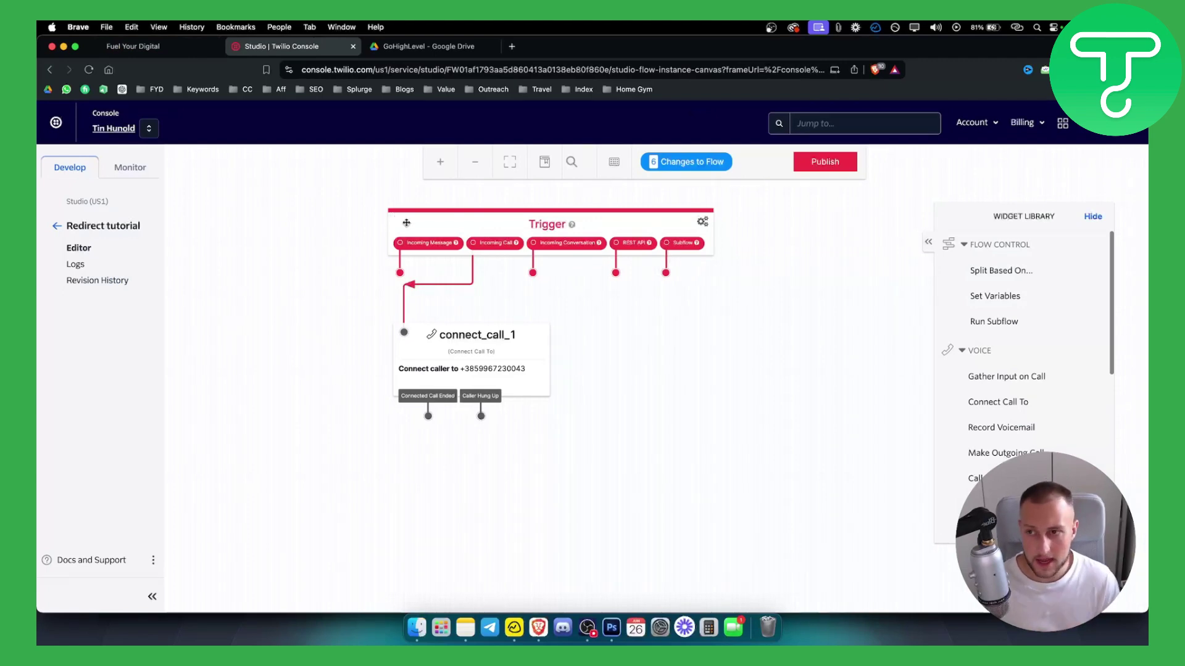
- Delete the Redirect tutorial flow from the Flows list and close the Twilio Console tab
left_click(56, 225)
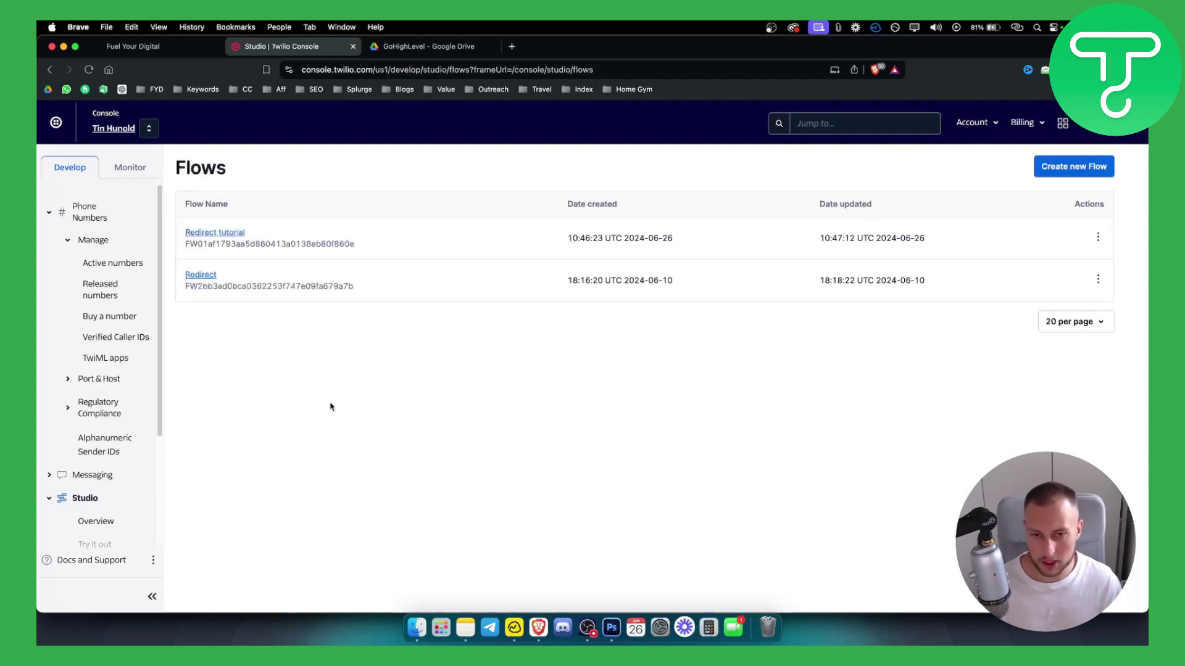
left_click(1099, 241)
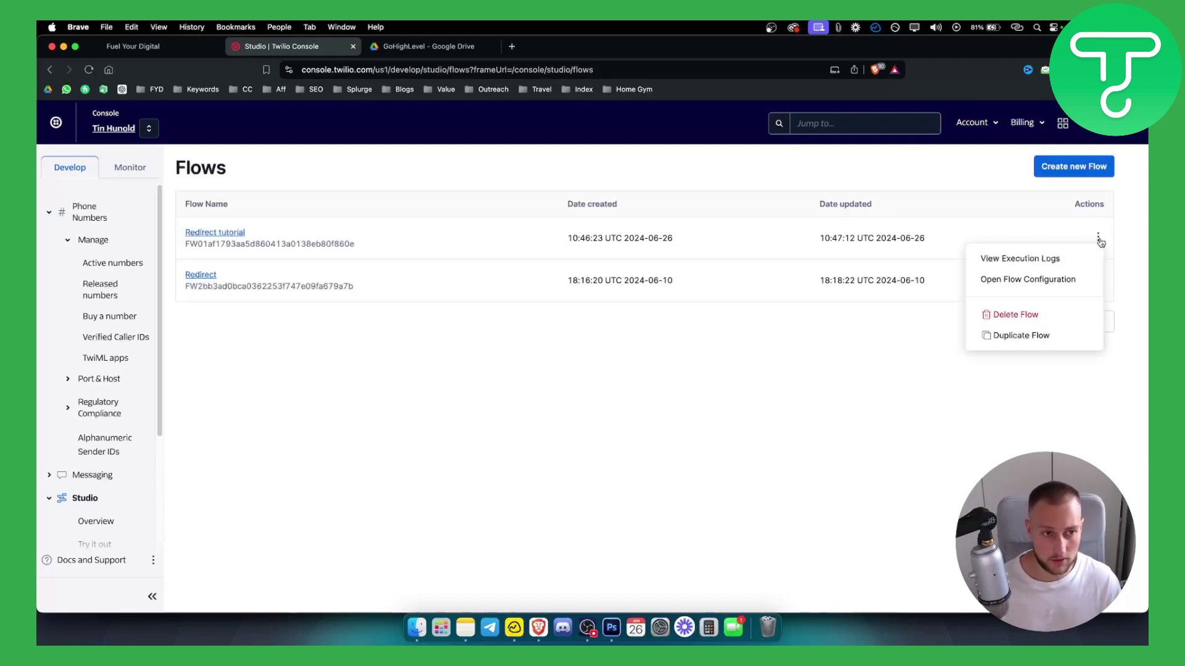
left_click(1020, 316)
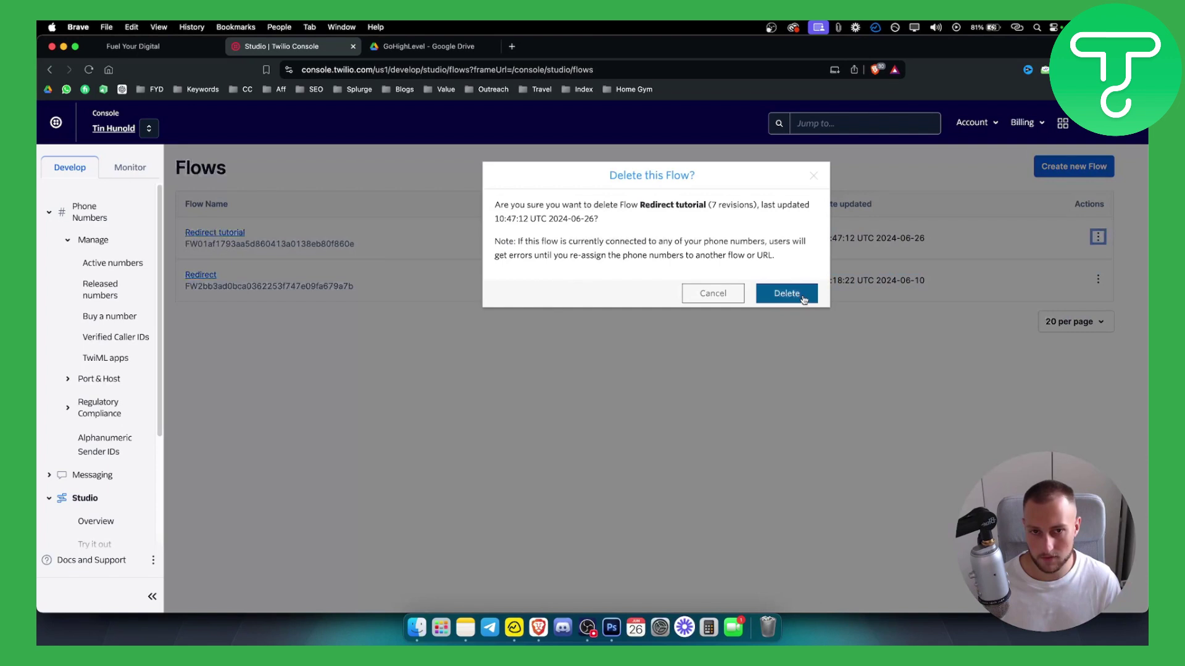
left_click(802, 294)
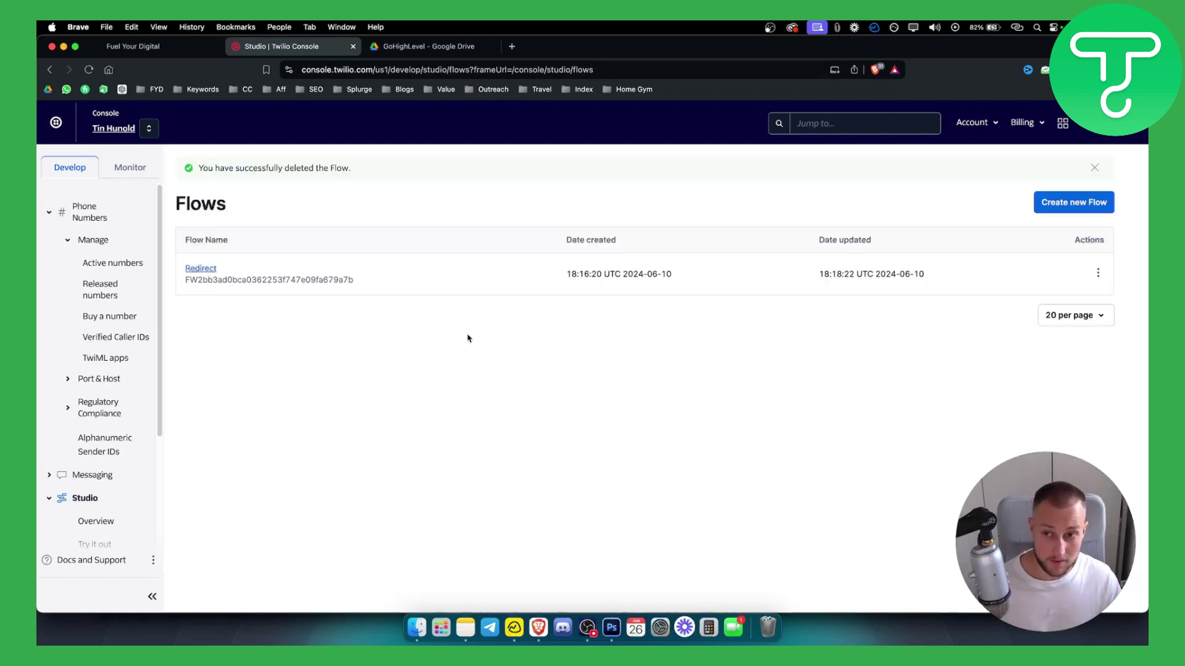
left_click(353, 47)
left_click(188, 49)
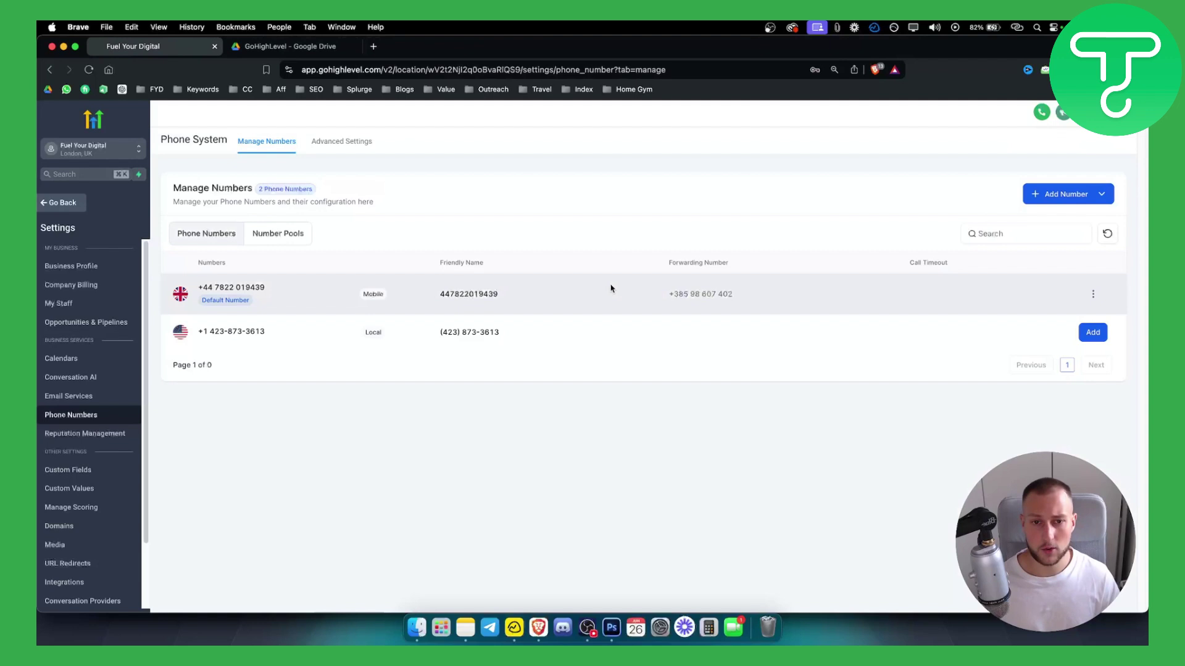